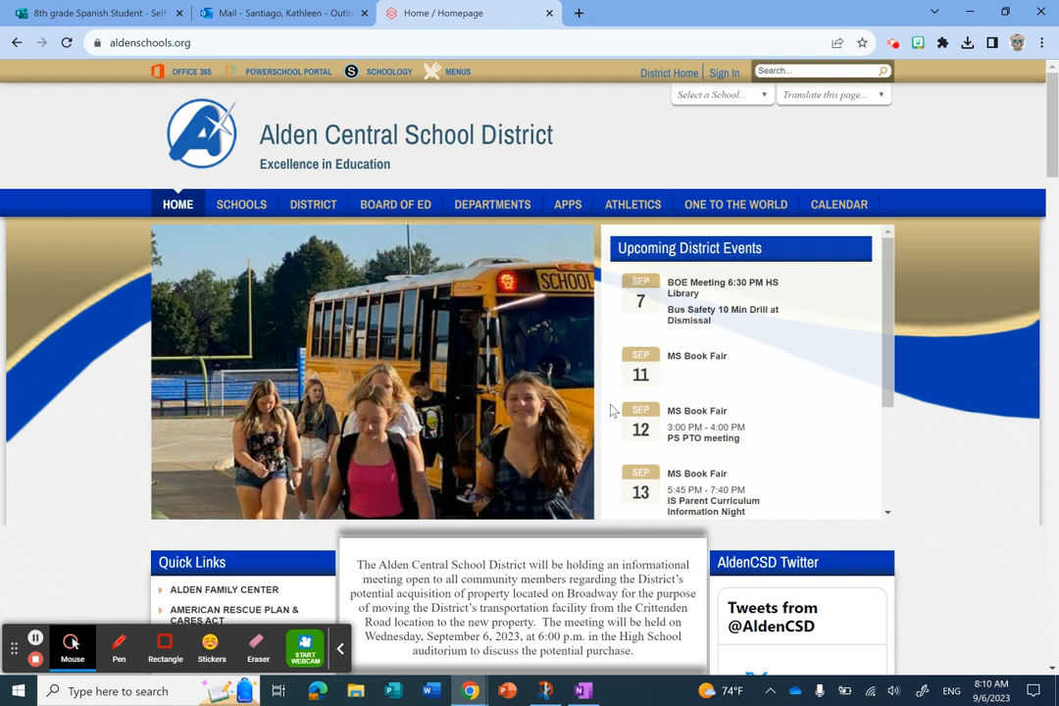
- Open the PowerSchool Teacher site from the ACSD Portal on the district homepage
{"action": "scroll", "coordinate": [611, 410], "scroll_direction": "down", "scroll_amount": 2}
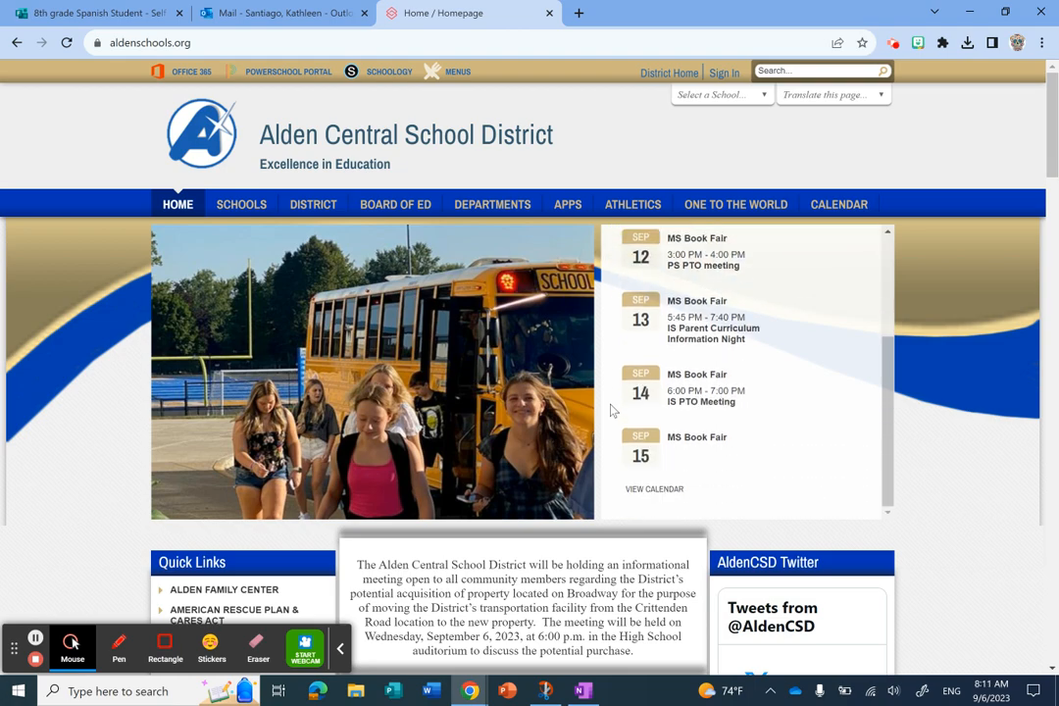
{"action": "scroll", "coordinate": [891, 482], "scroll_direction": "down", "scroll_amount": 5}
{"action": "scroll", "coordinate": [983, 481], "scroll_direction": "down", "scroll_amount": 7}
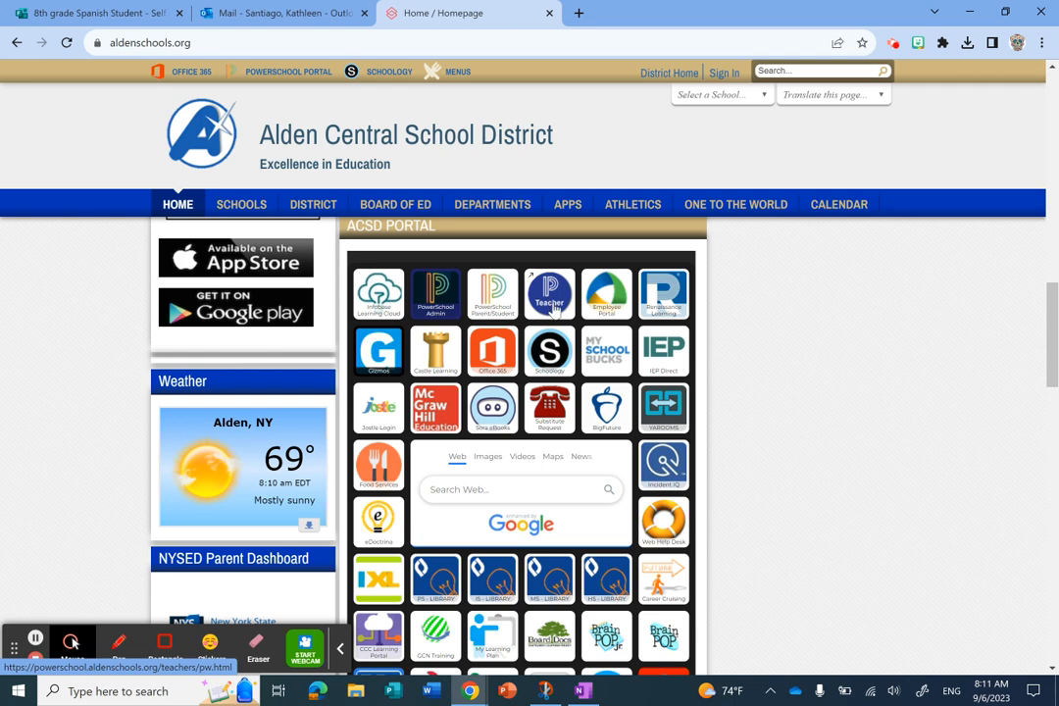
{"action": "left_click", "coordinate": [552, 307]}
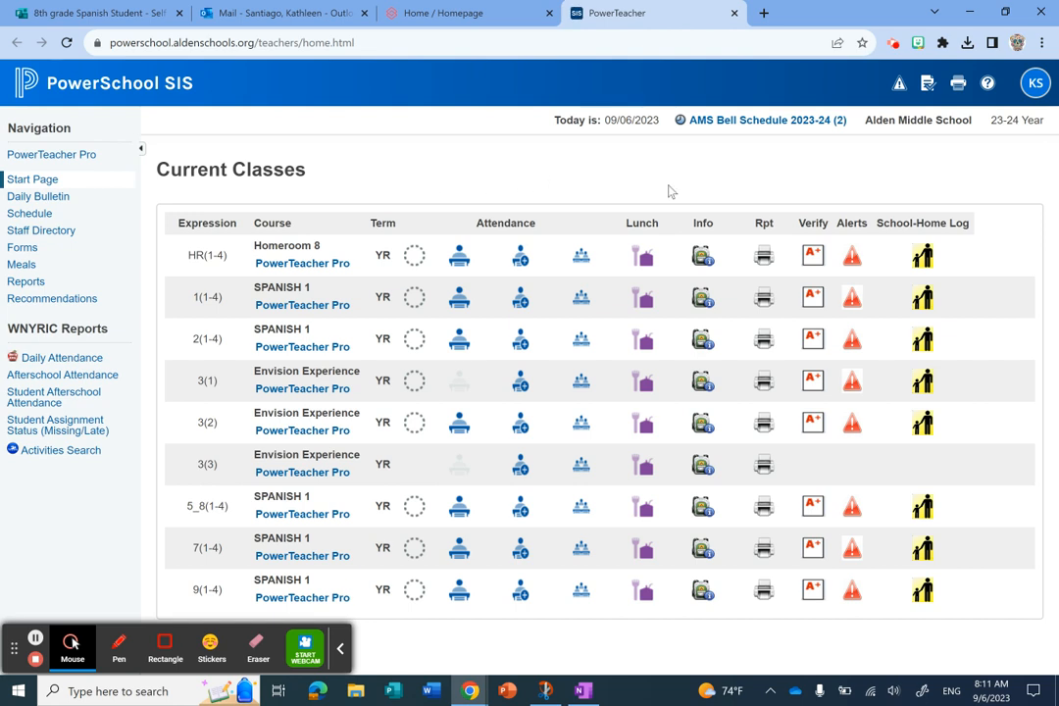
- Open the Traditional Grade Calculations settings in PowerTeacher Pro for the Homeroom 8 class
{"action": "left_click", "coordinate": [313, 266]}
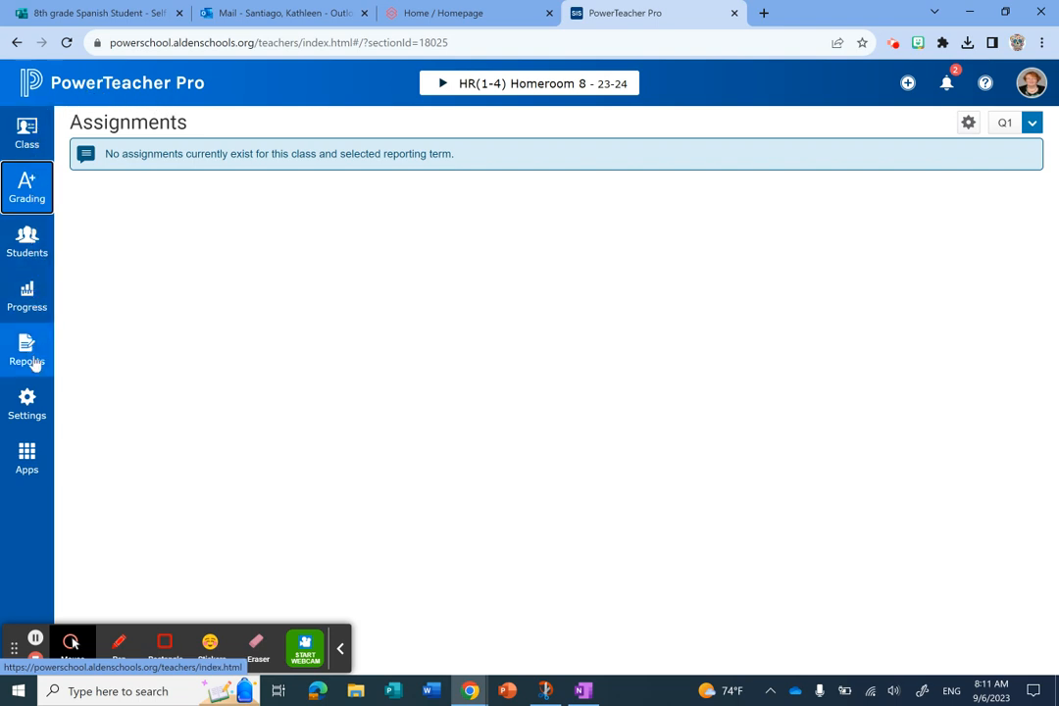
{"action": "left_click", "coordinate": [26, 407]}
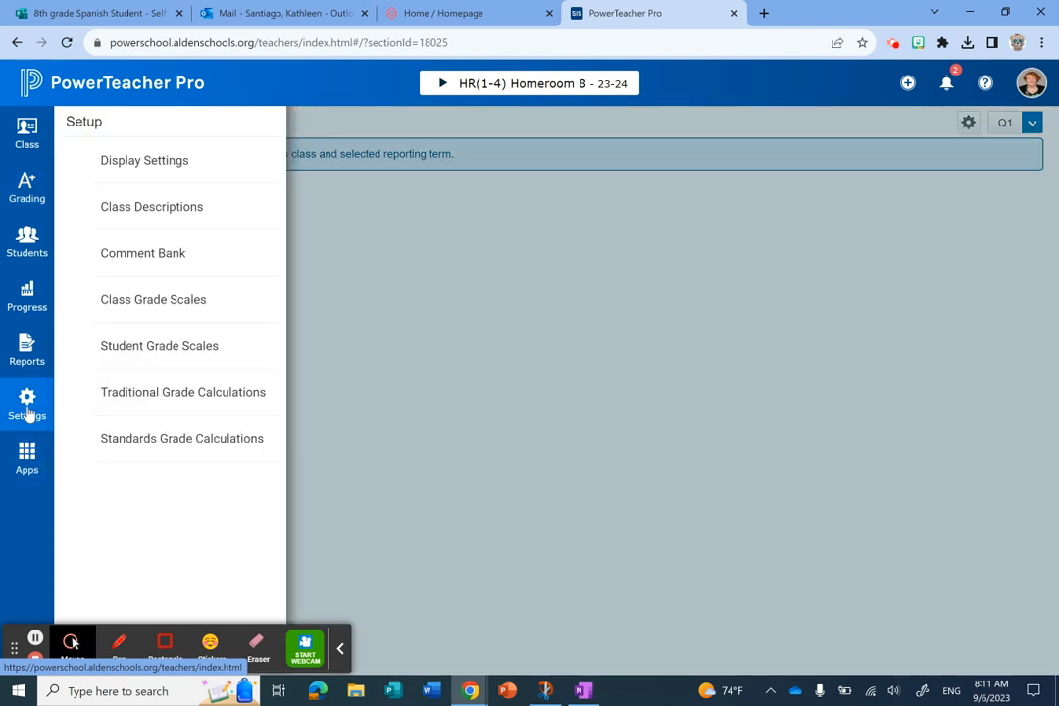
{"action": "left_click", "coordinate": [180, 393]}
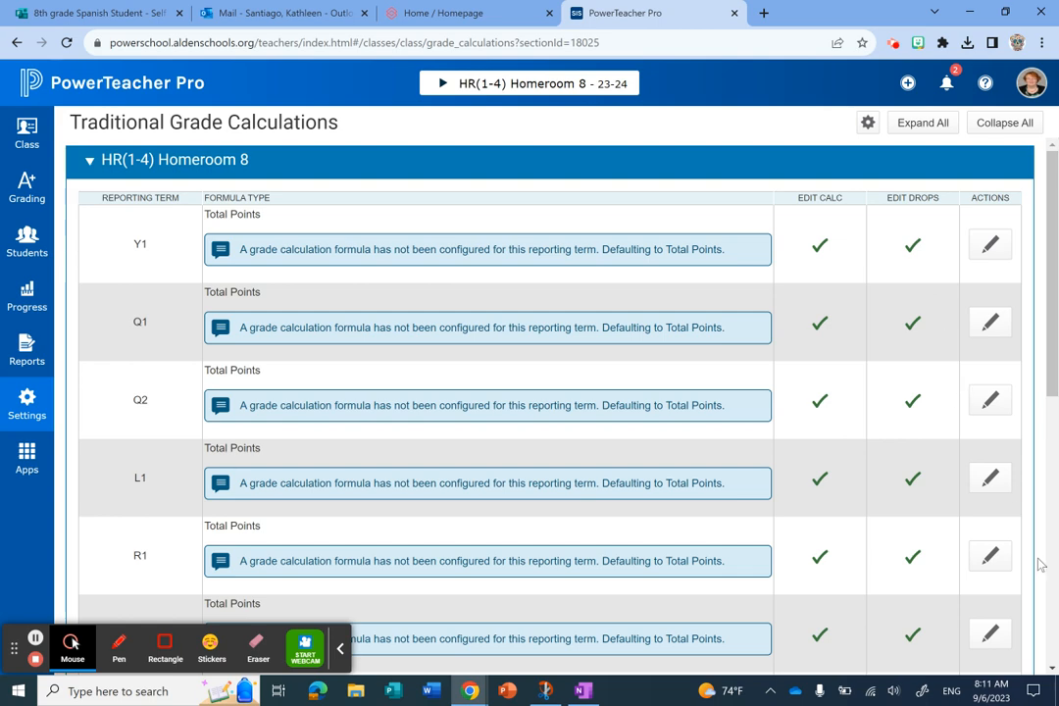
- Save a Total Points grade calculation for the Q1 and Q2 reporting terms of HR(1-4) Homeroom 8
{"action": "scroll", "coordinate": [936, 534], "scroll_direction": "down", "scroll_amount": 3}
{"action": "scroll", "coordinate": [936, 534], "scroll_direction": "down", "scroll_amount": 1}
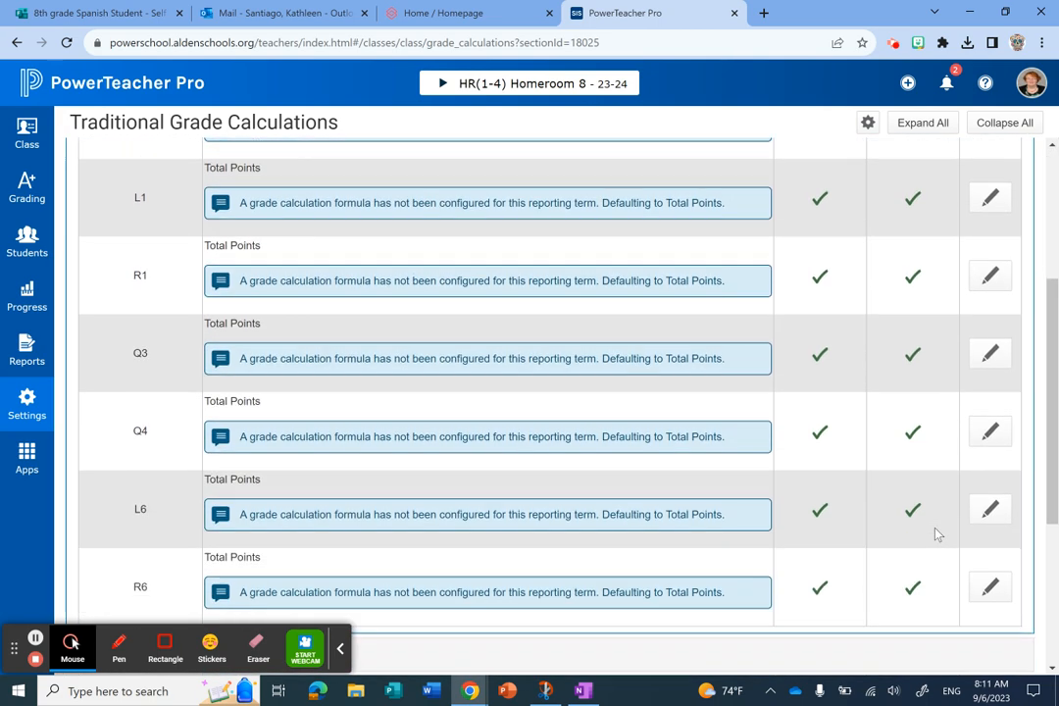
{"action": "scroll", "coordinate": [937, 534], "scroll_direction": "up", "scroll_amount": 4}
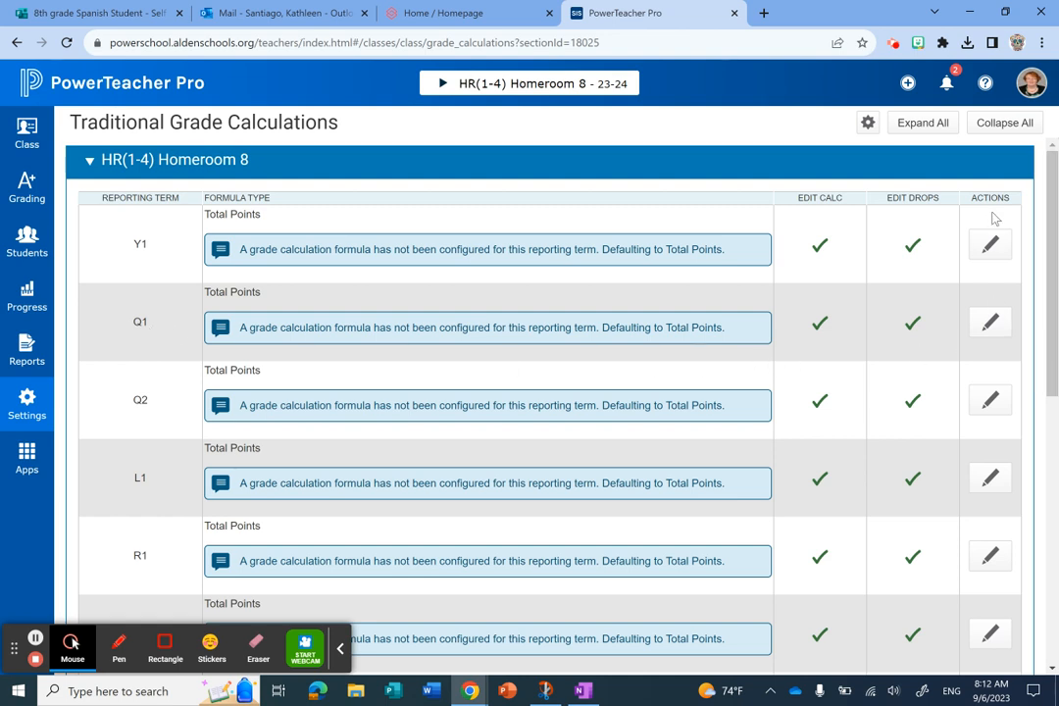
{"action": "left_click", "coordinate": [993, 328]}
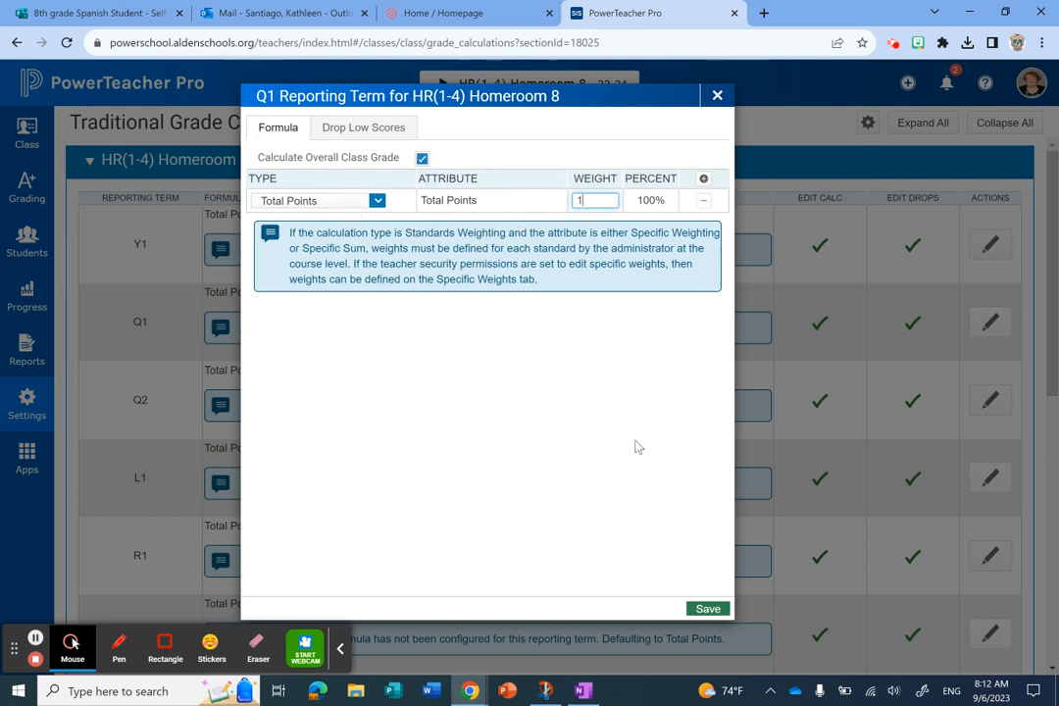
{"action": "left_click", "coordinate": [377, 202]}
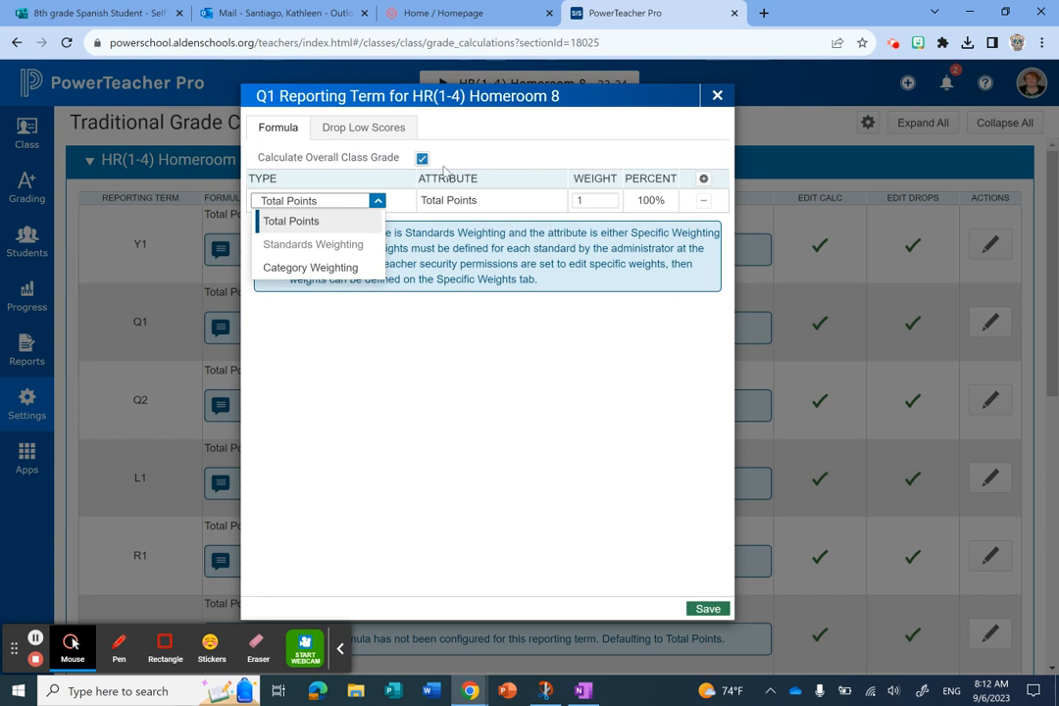
{"action": "left_click", "coordinate": [319, 169]}
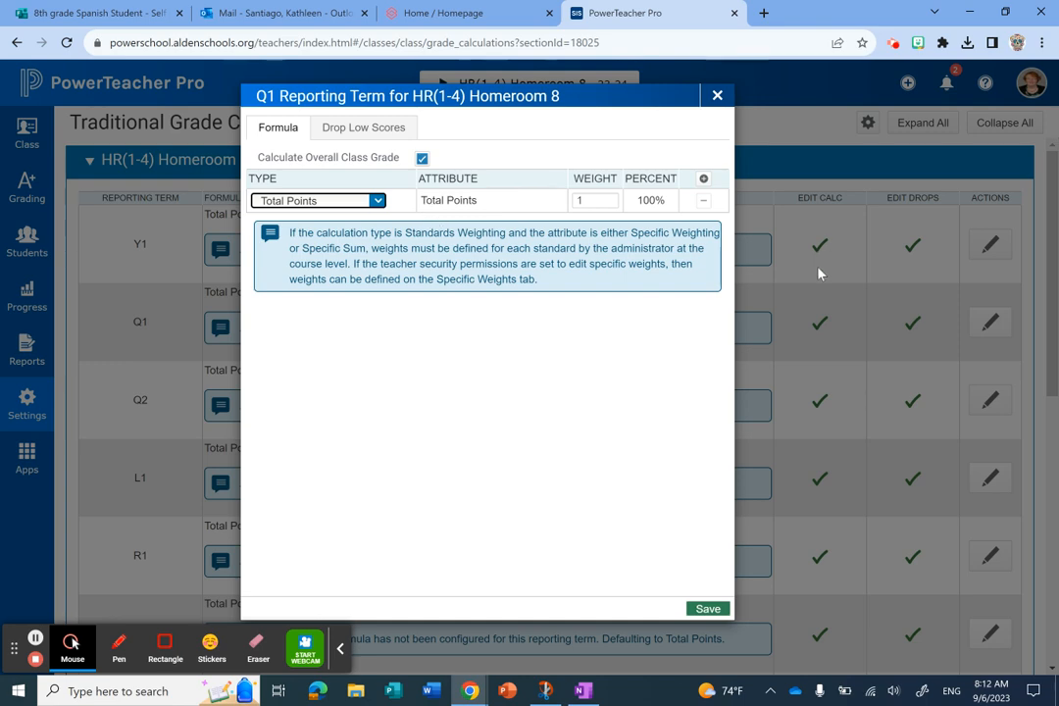
{"action": "left_click", "coordinate": [708, 609]}
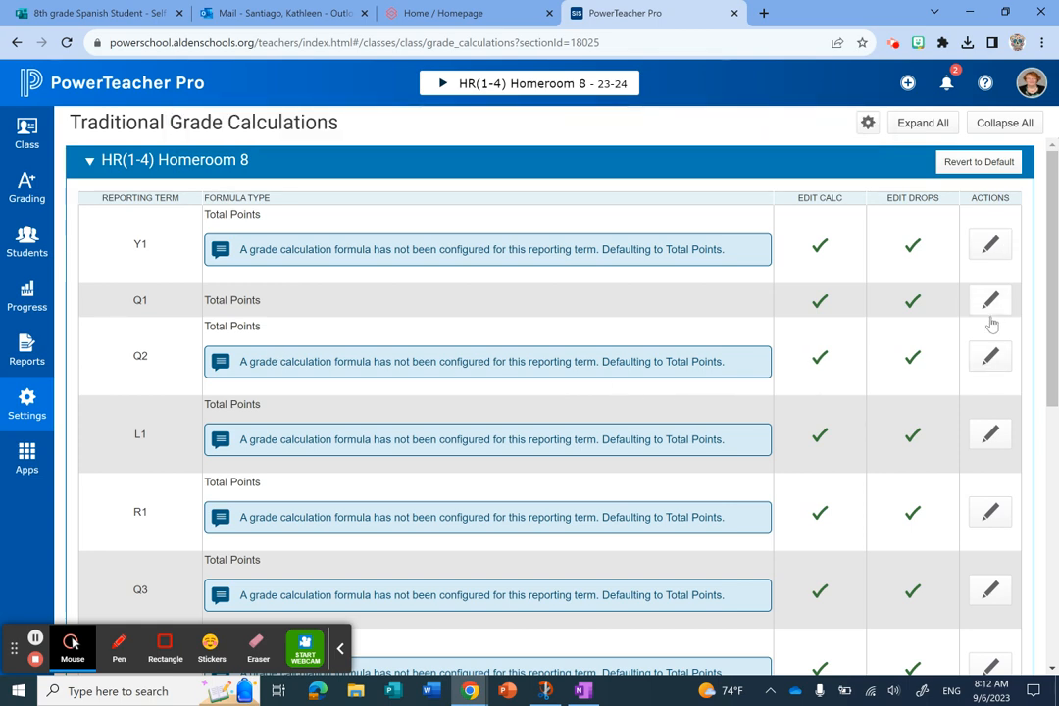
{"action": "left_click", "coordinate": [990, 355]}
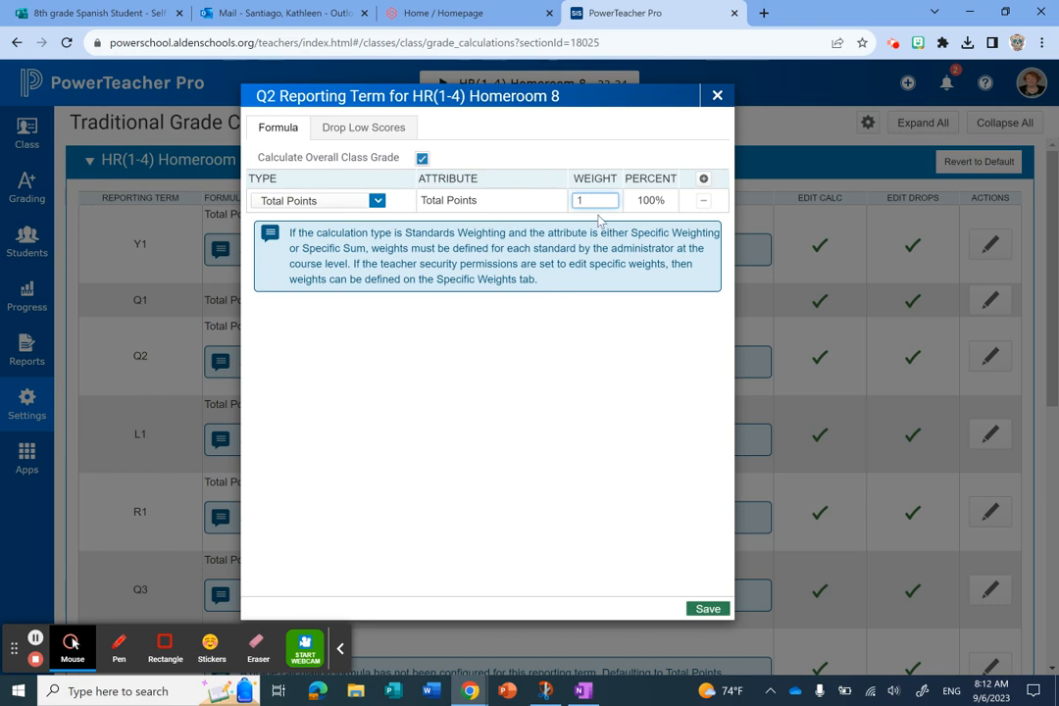
{"action": "left_click", "coordinate": [708, 610]}
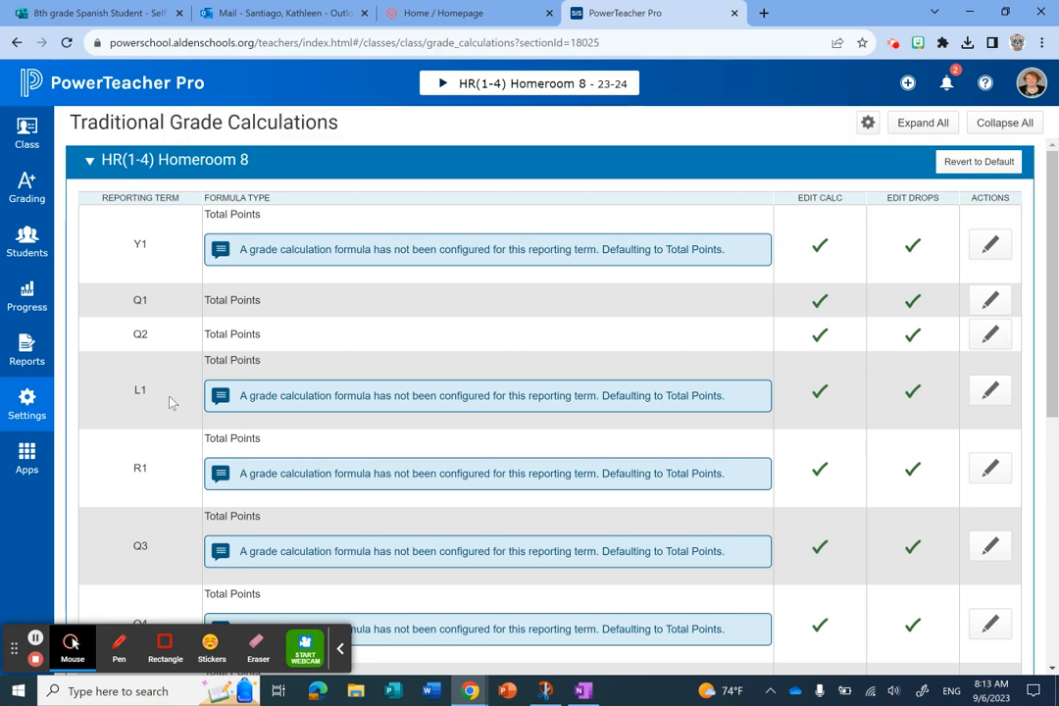
- Save a Total Points grade calculation for the Q3 and Q4 reporting terms of HR(1-4) Homeroom 8
{"action": "scroll", "coordinate": [169, 402], "scroll_direction": "down", "scroll_amount": 1}
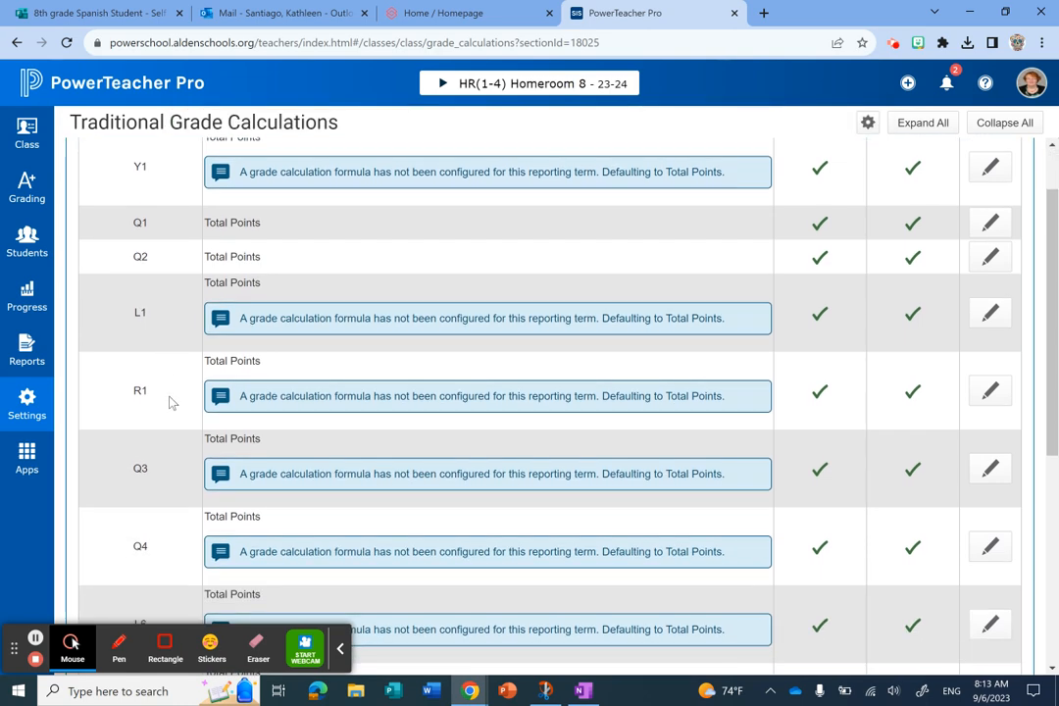
{"action": "scroll", "coordinate": [170, 402], "scroll_direction": "down", "scroll_amount": 1}
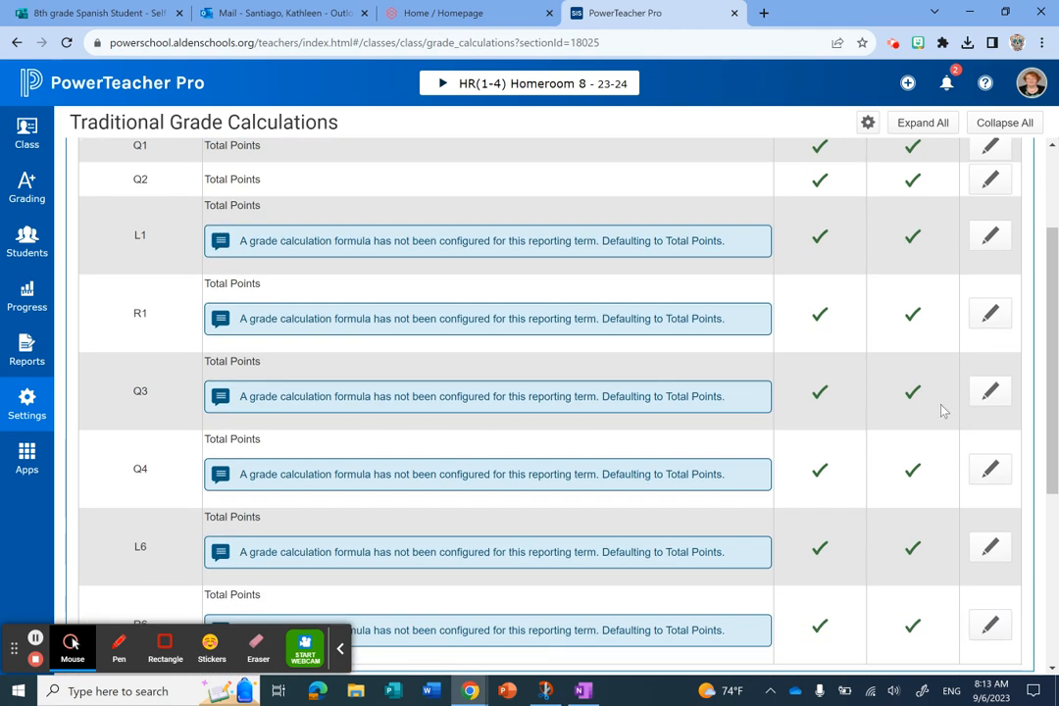
{"action": "left_click", "coordinate": [999, 398]}
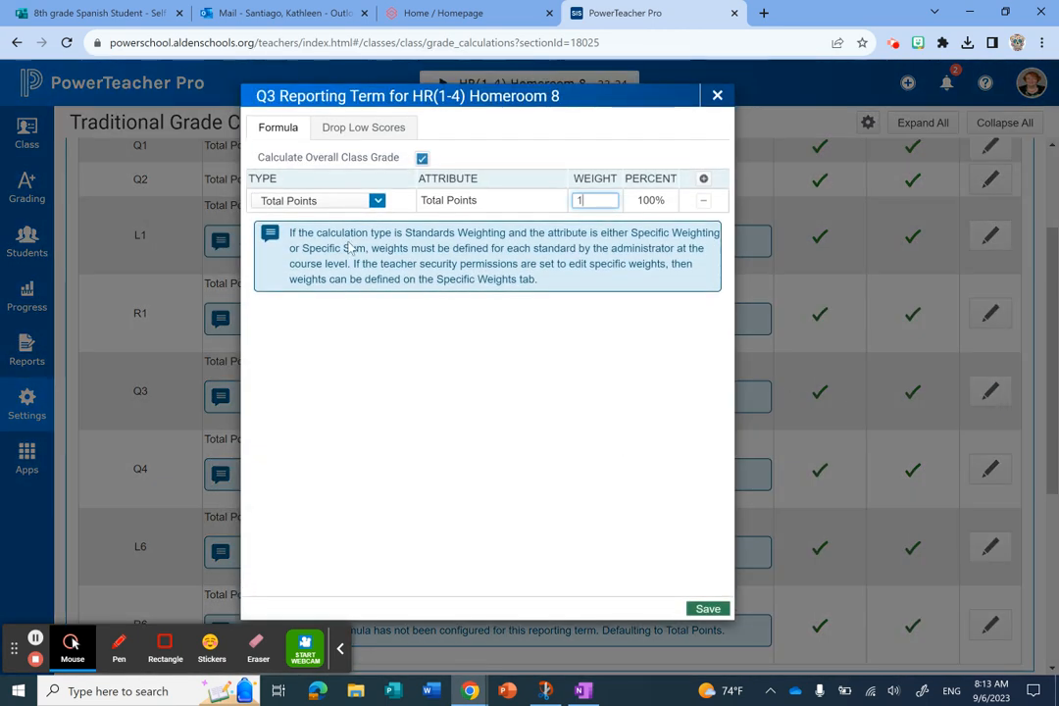
{"action": "left_click", "coordinate": [702, 612]}
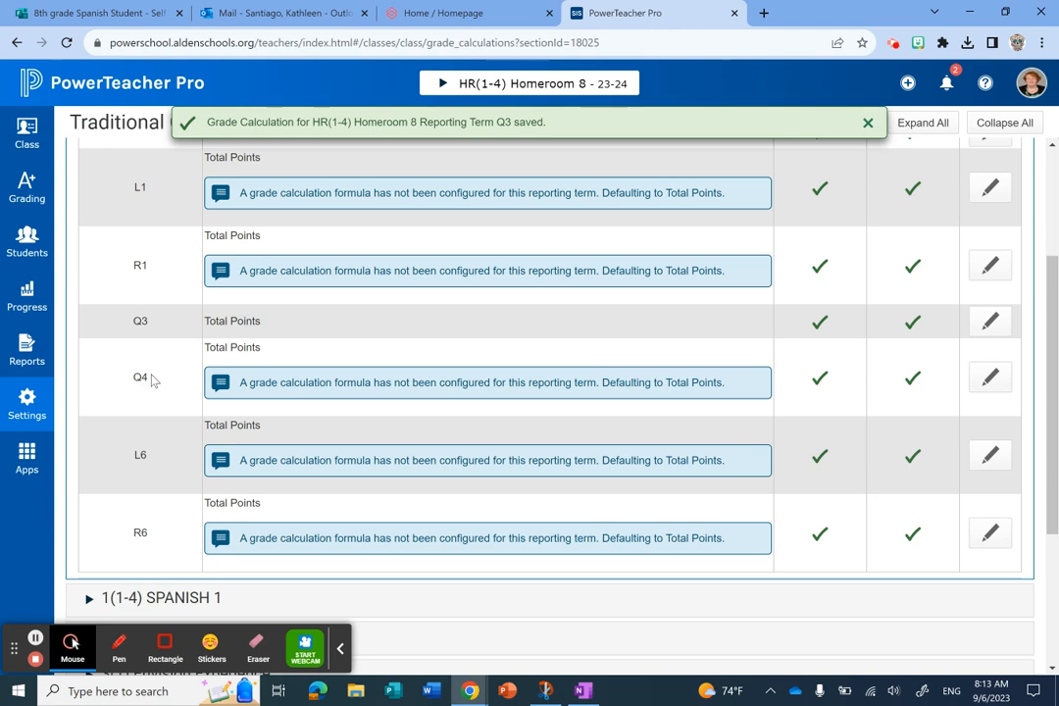
{"action": "left_click", "coordinate": [989, 380]}
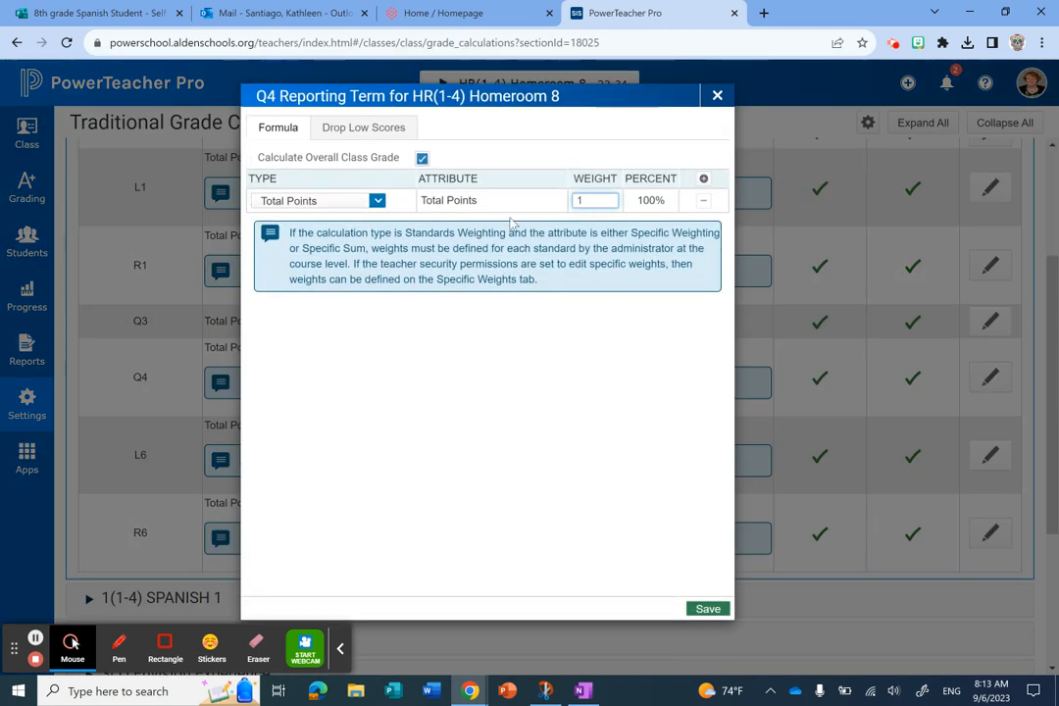
{"action": "left_click", "coordinate": [710, 611]}
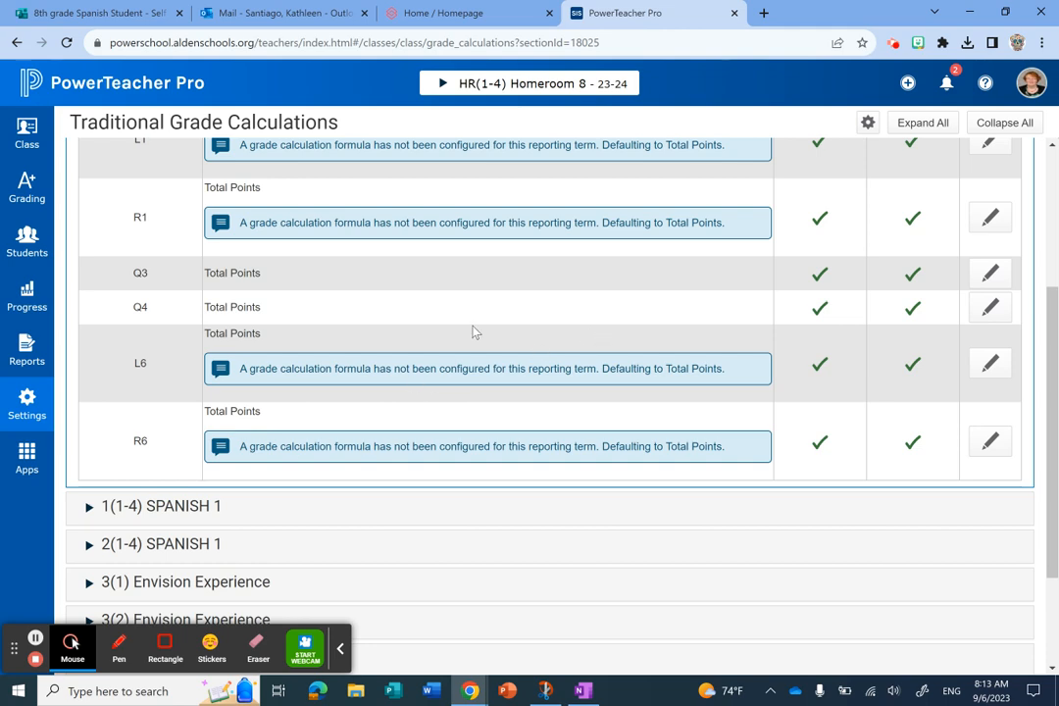
- Edit the Y1 reporting term's formula for Homeroom 8 and add three more calculation rows
{"action": "scroll", "coordinate": [392, 344], "scroll_direction": "up", "scroll_amount": 1}
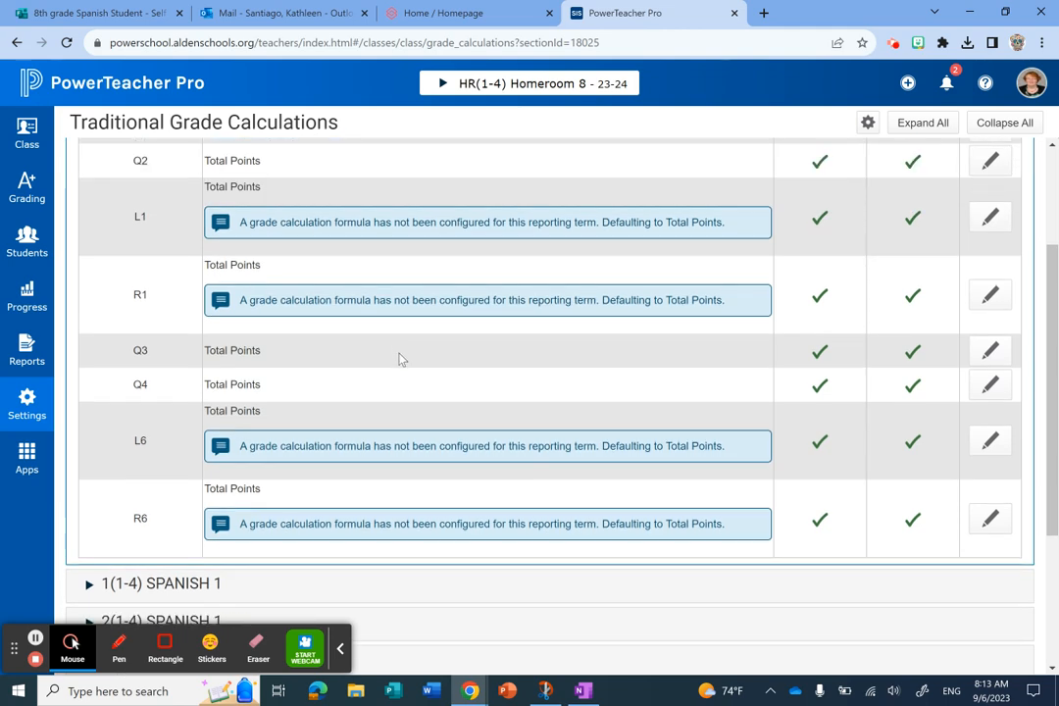
{"action": "scroll", "coordinate": [399, 358], "scroll_direction": "up", "scroll_amount": 2}
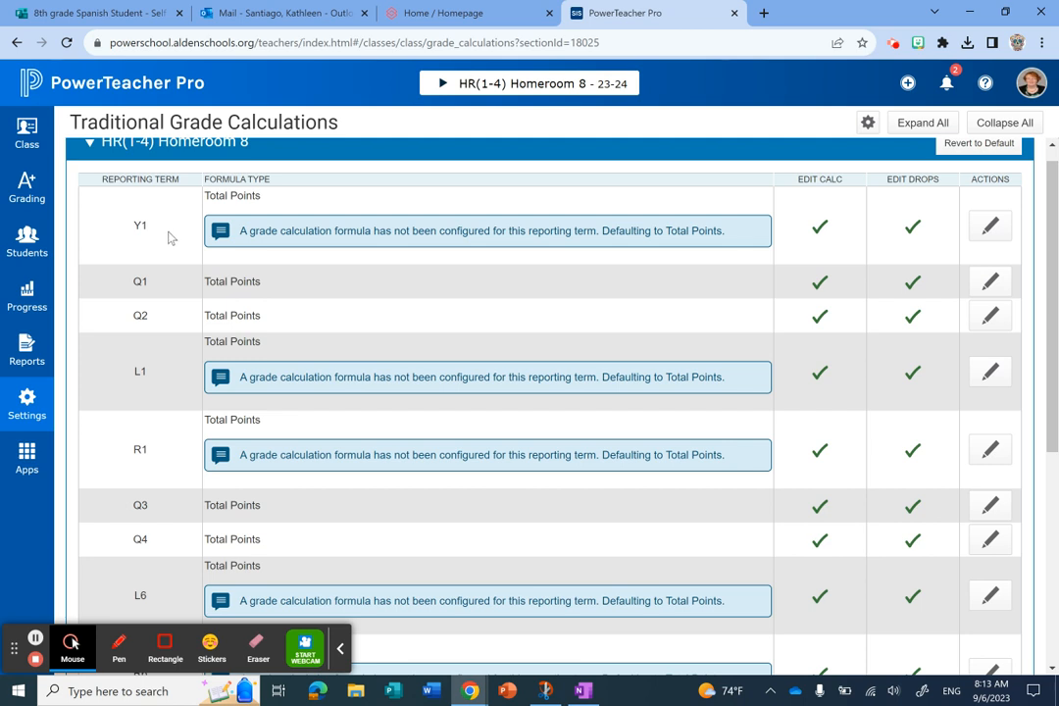
{"action": "left_click", "coordinate": [992, 227]}
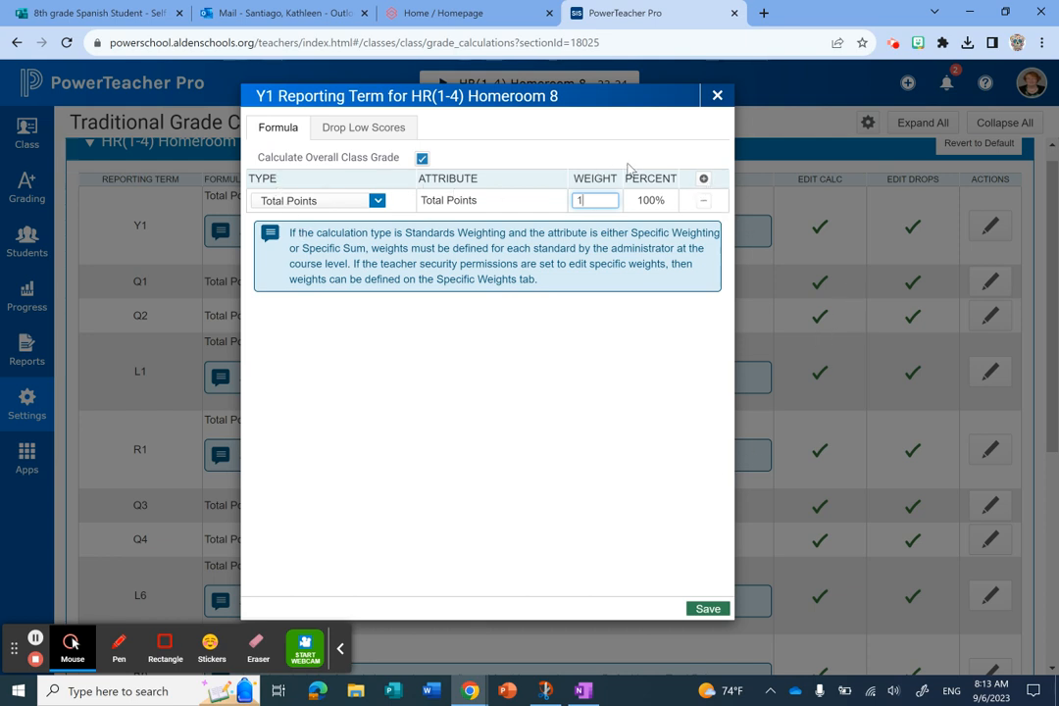
{"action": "left_click", "coordinate": [704, 181]}
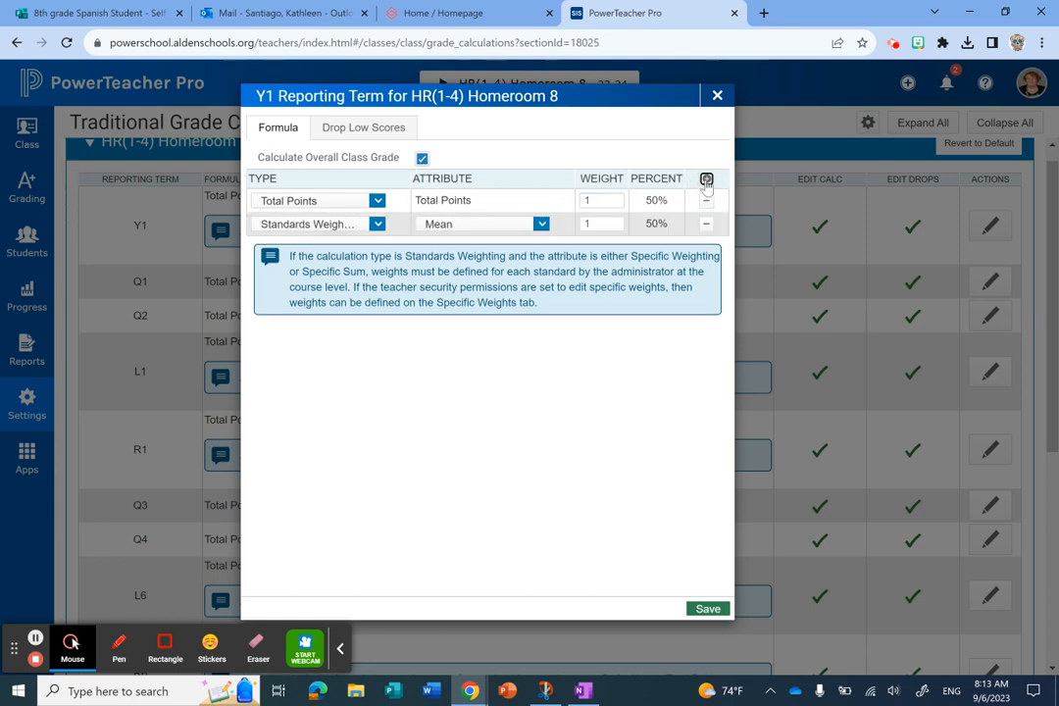
{"action": "left_click", "coordinate": [704, 181]}
{"action": "left_click", "coordinate": [705, 181]}
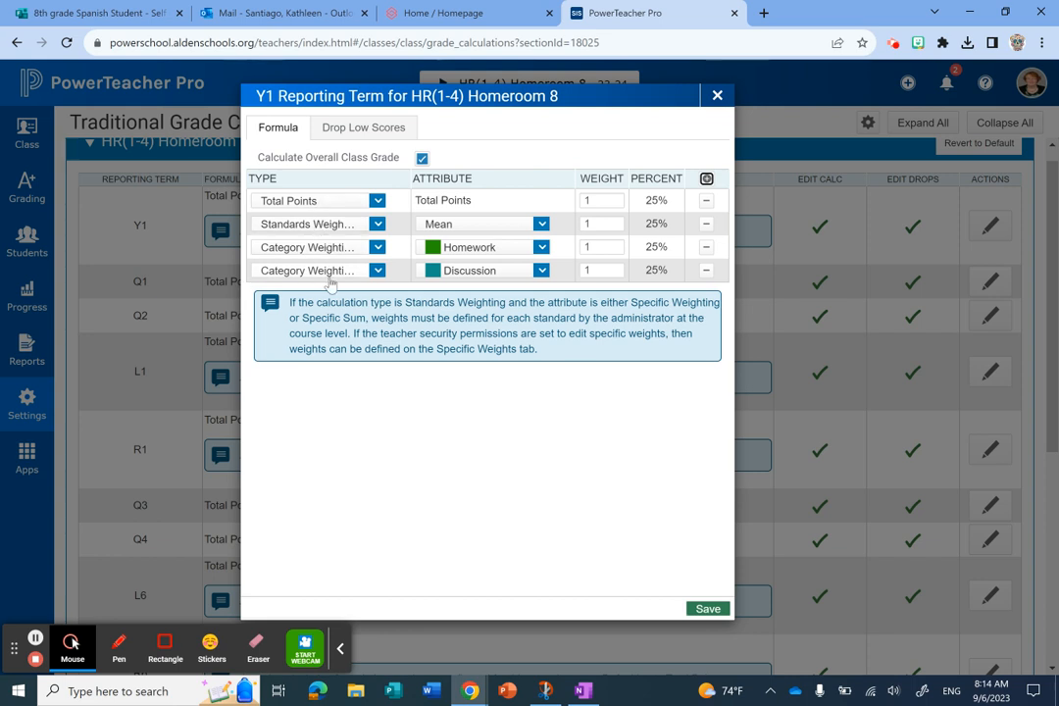
- Set the type of all four rows in the Y1 formula to Term Weighting
{"action": "left_click", "coordinate": [377, 202]}
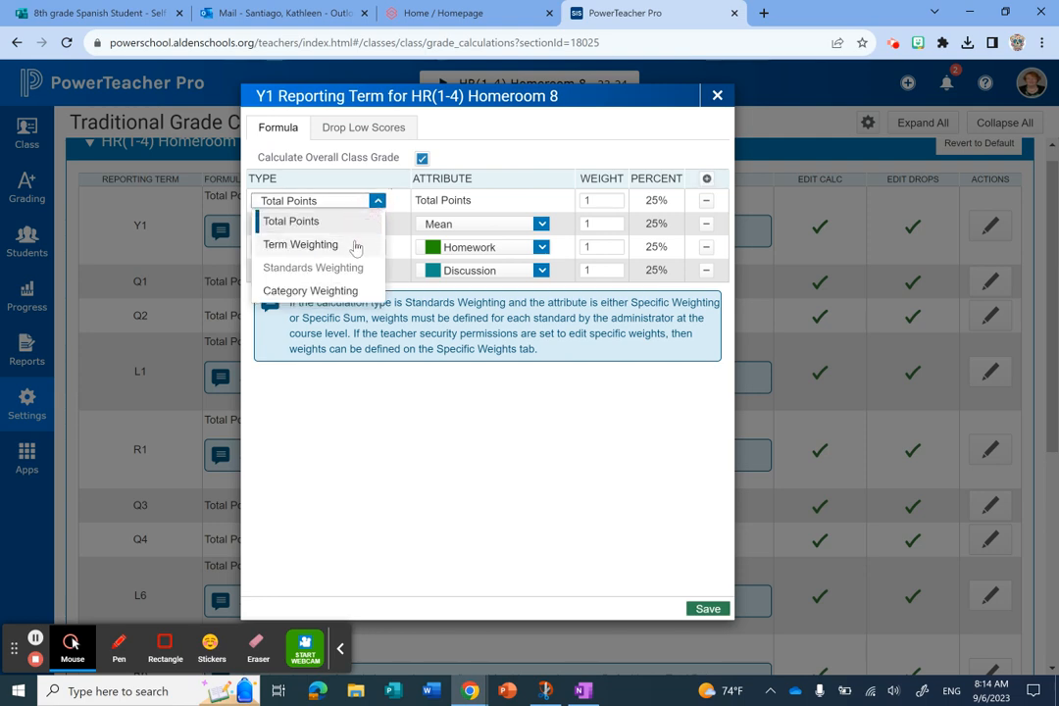
{"action": "left_click", "coordinate": [345, 247]}
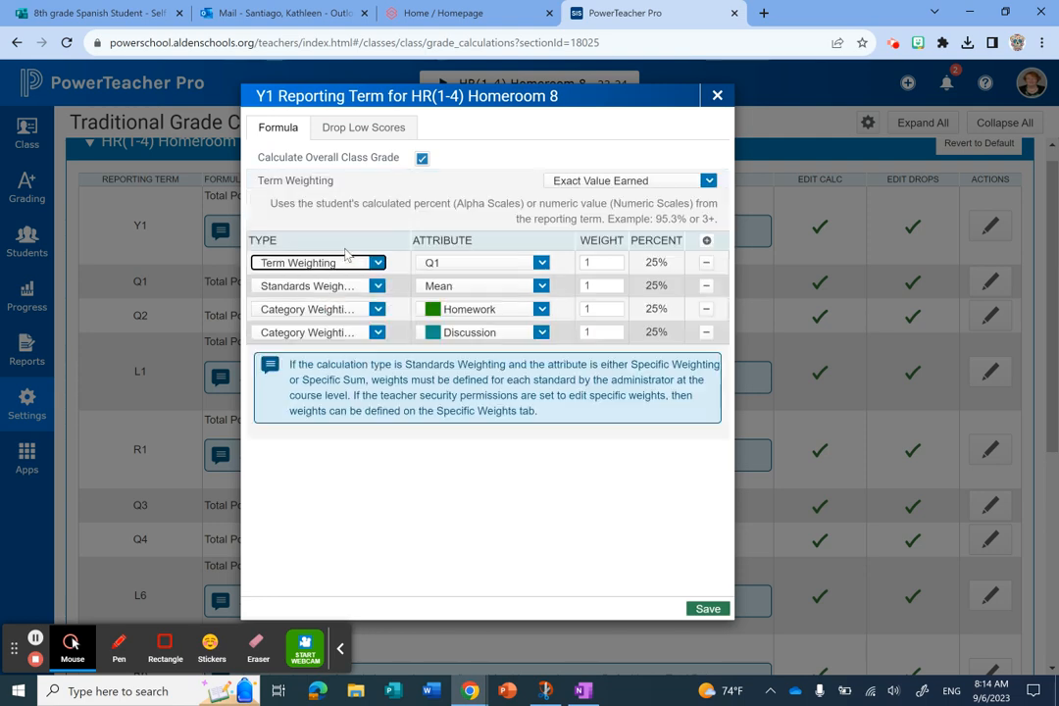
{"action": "left_click", "coordinate": [377, 286]}
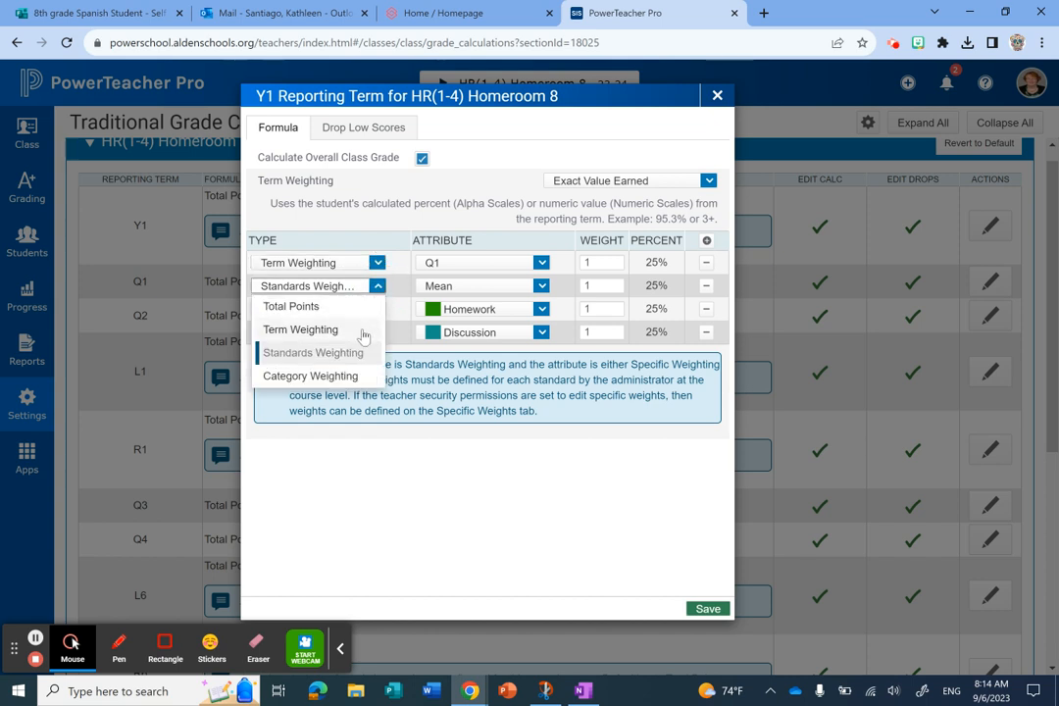
{"action": "left_click", "coordinate": [353, 330]}
{"action": "left_click", "coordinate": [378, 309]}
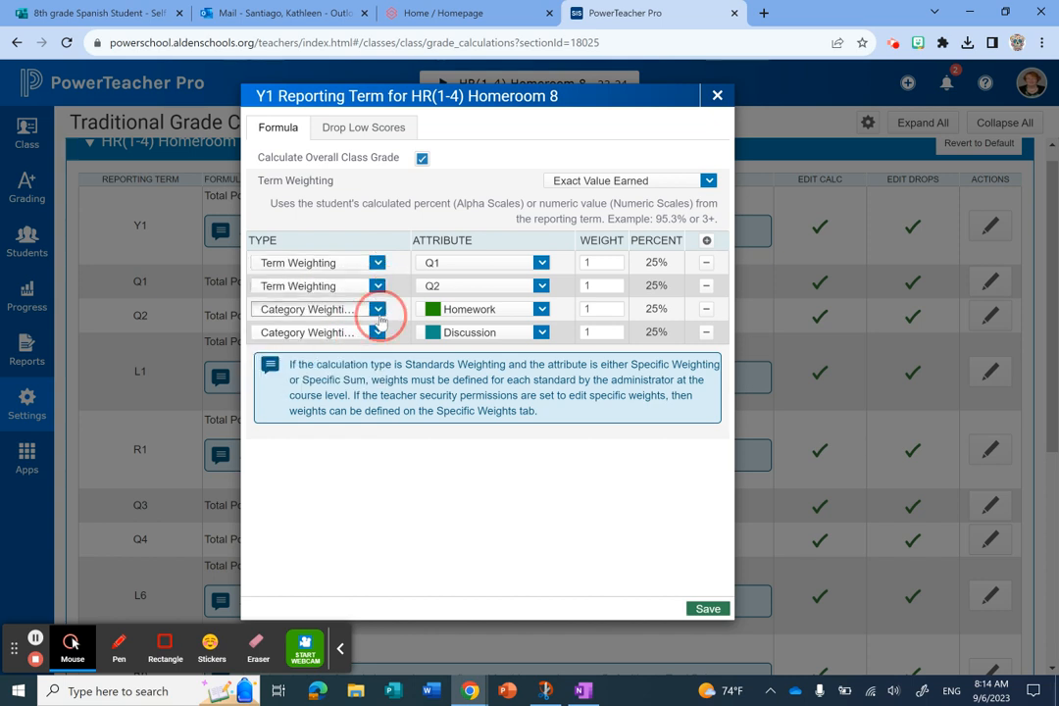
{"action": "left_click", "coordinate": [370, 351]}
{"action": "left_click", "coordinate": [379, 337]}
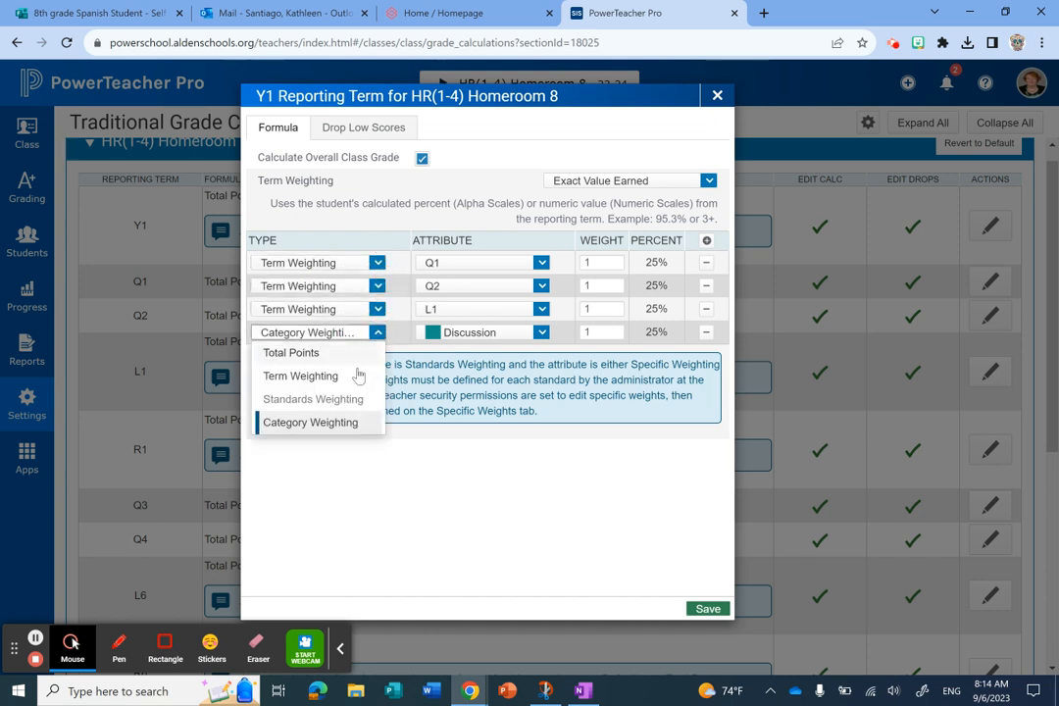
{"action": "left_click", "coordinate": [350, 376]}
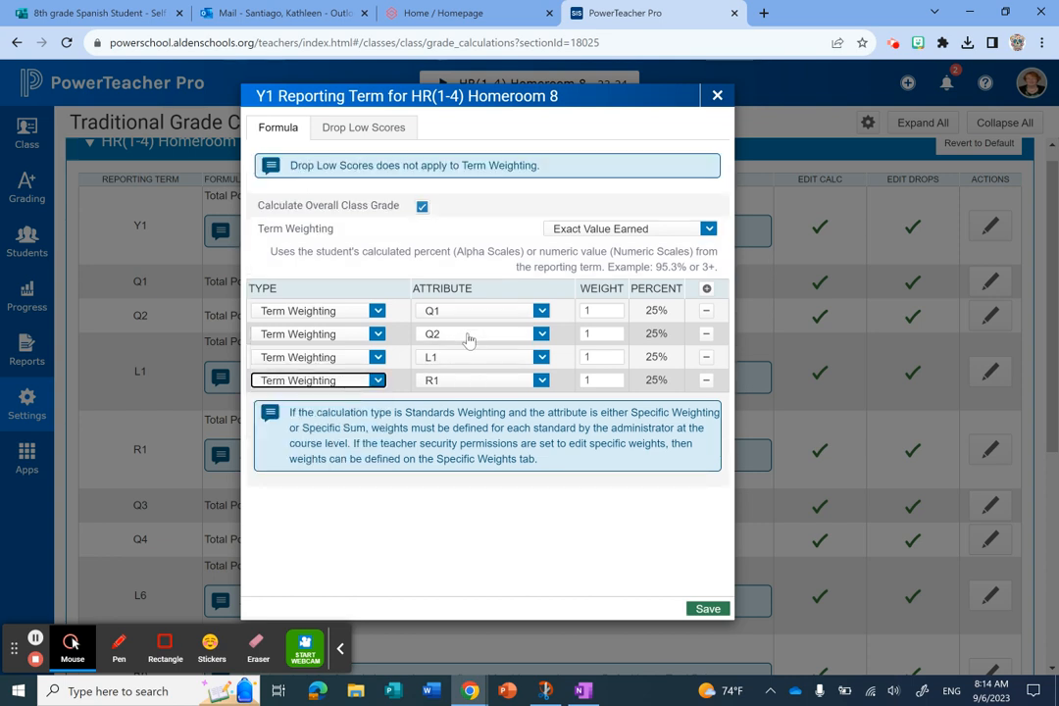
- Set the third row's attribute to Q3 and the fourth row's to Q4, and save the Y1 formula
{"action": "left_click", "coordinate": [542, 359]}
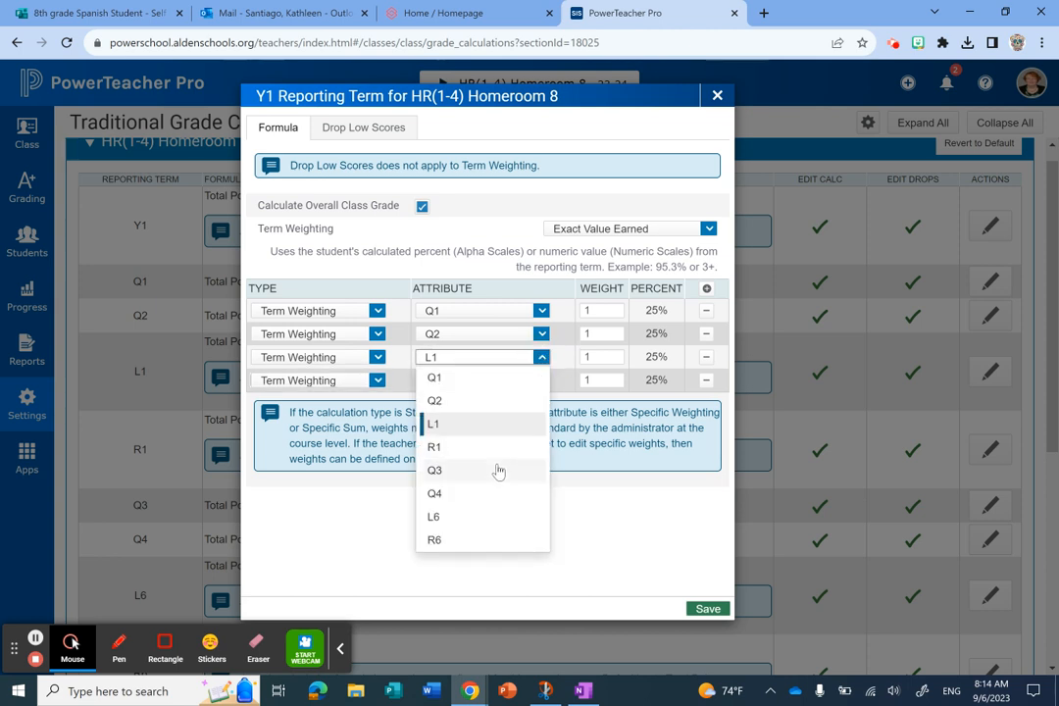
{"action": "left_click", "coordinate": [498, 477]}
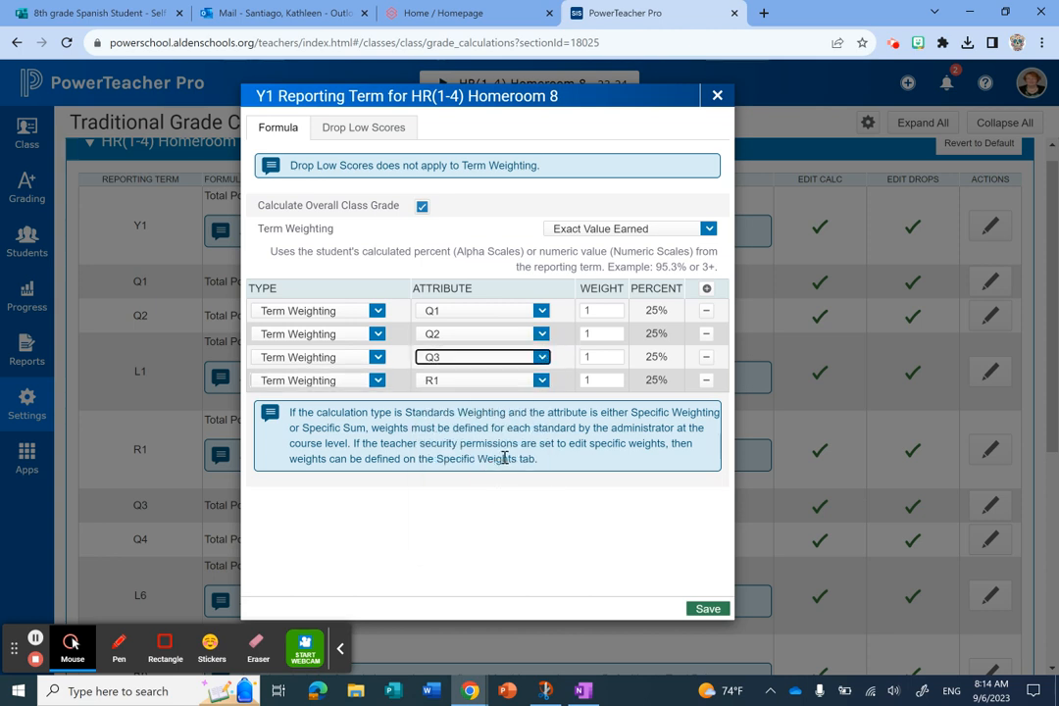
{"action": "left_click", "coordinate": [542, 382]}
{"action": "left_click", "coordinate": [486, 518]}
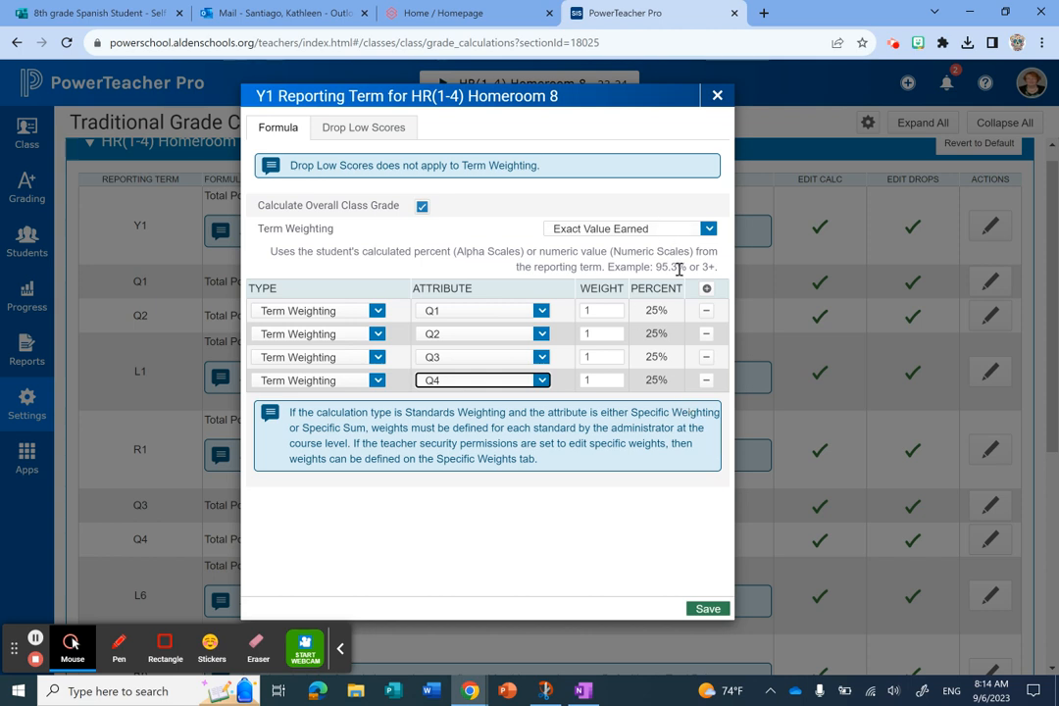
{"action": "left_click", "coordinate": [710, 609]}
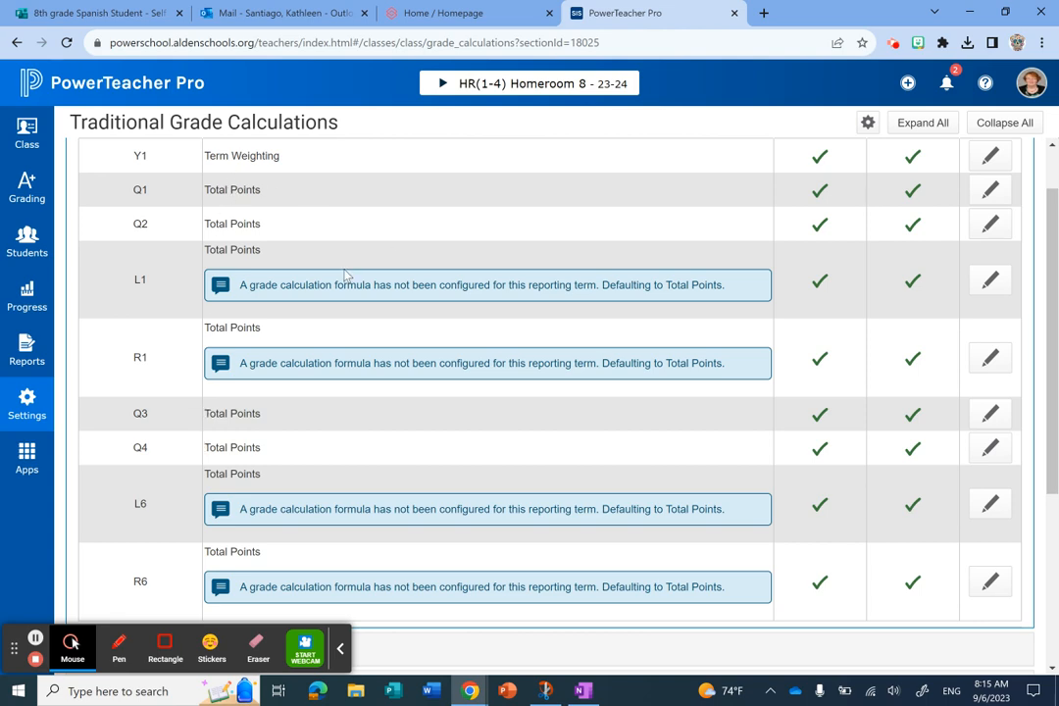
- Close the Homeroom 8 section and check the formula types set for 3(1) and 3(2) Envision Experience
{"action": "scroll", "coordinate": [217, 299], "scroll_direction": "up", "scroll_amount": 1}
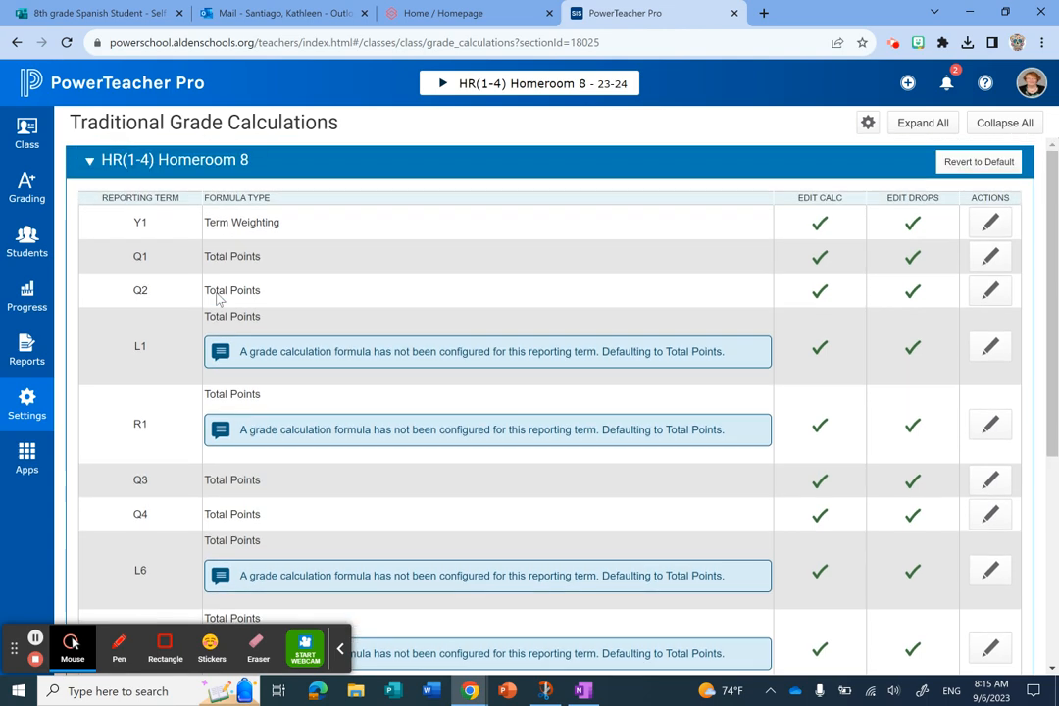
{"action": "left_click", "coordinate": [89, 162]}
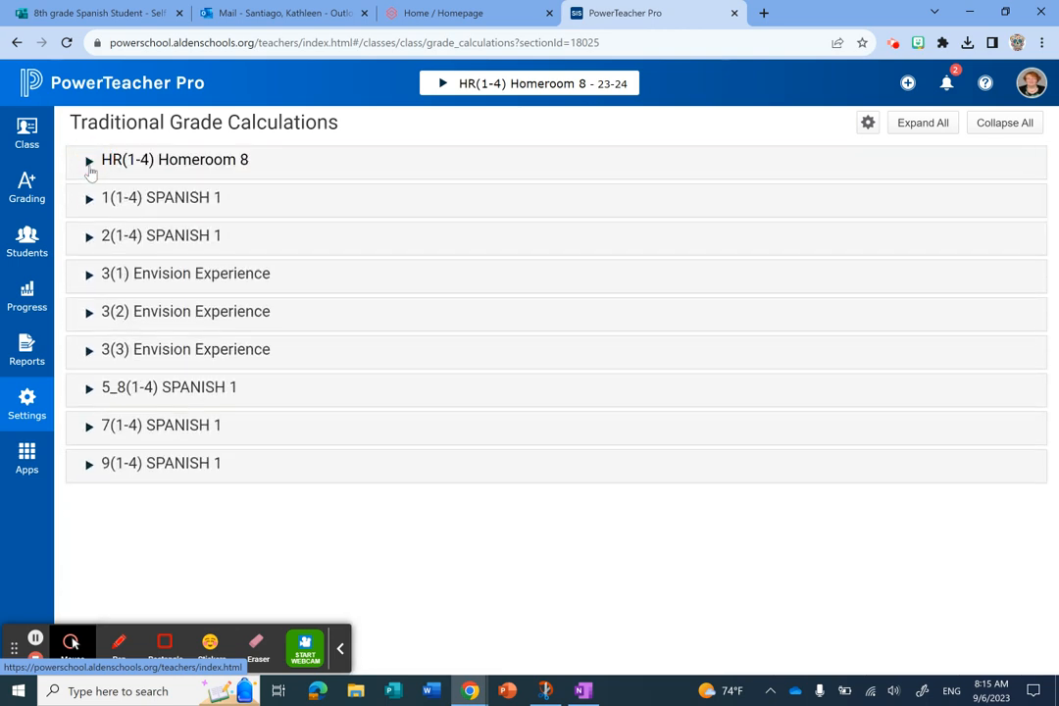
{"action": "left_click", "coordinate": [89, 275]}
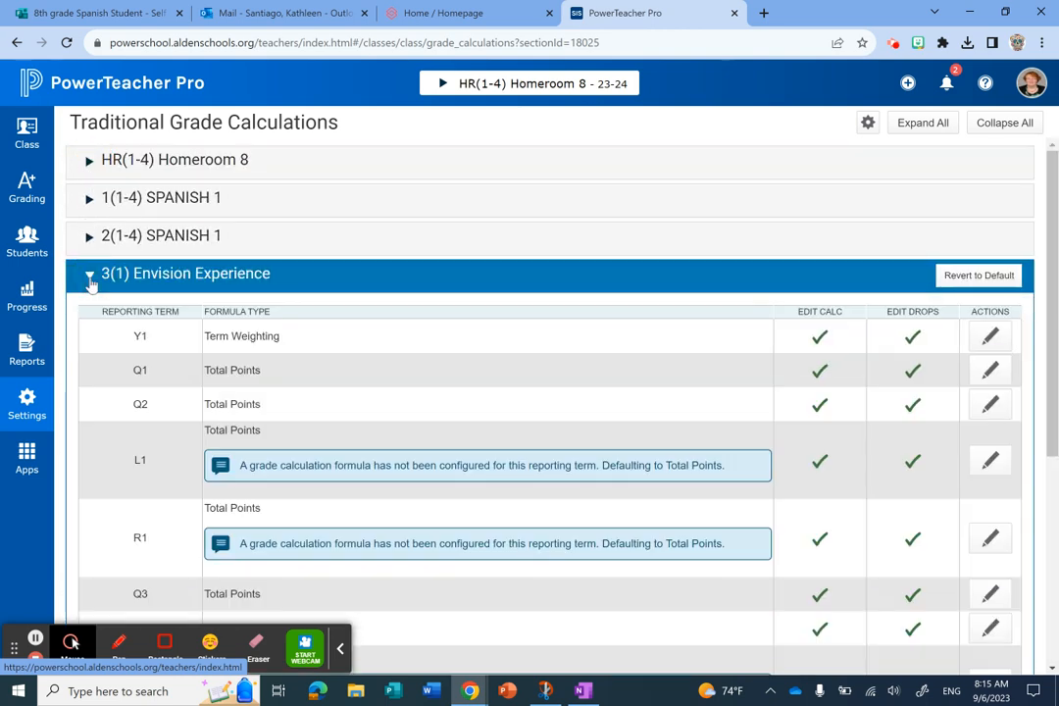
{"action": "left_click", "coordinate": [89, 275]}
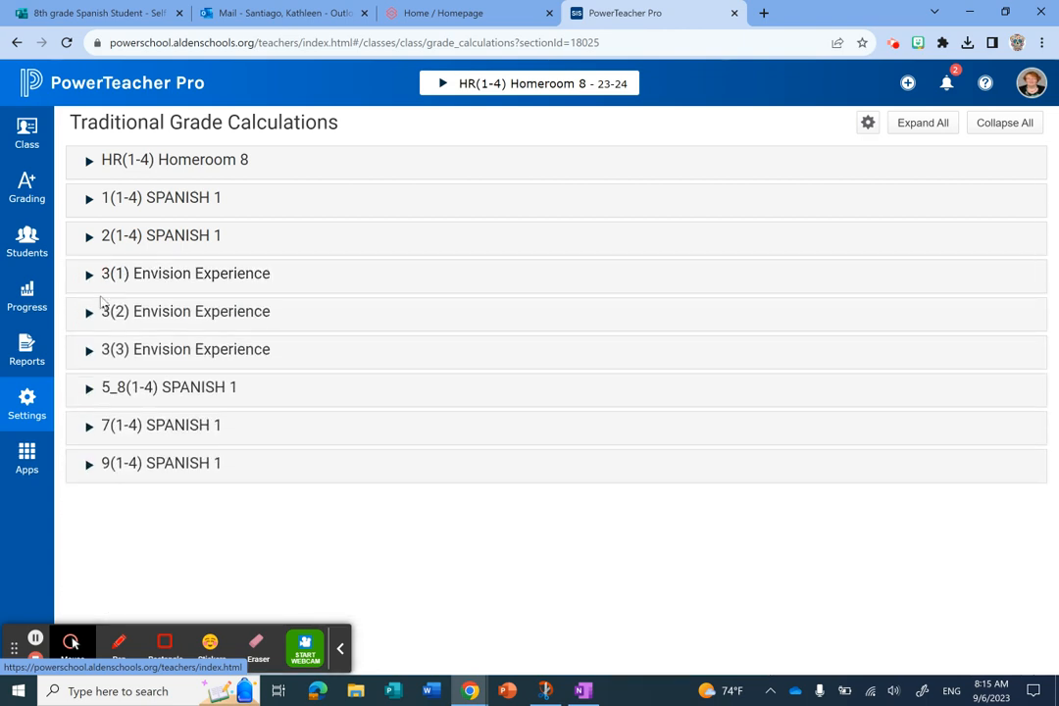
{"action": "left_click", "coordinate": [89, 313]}
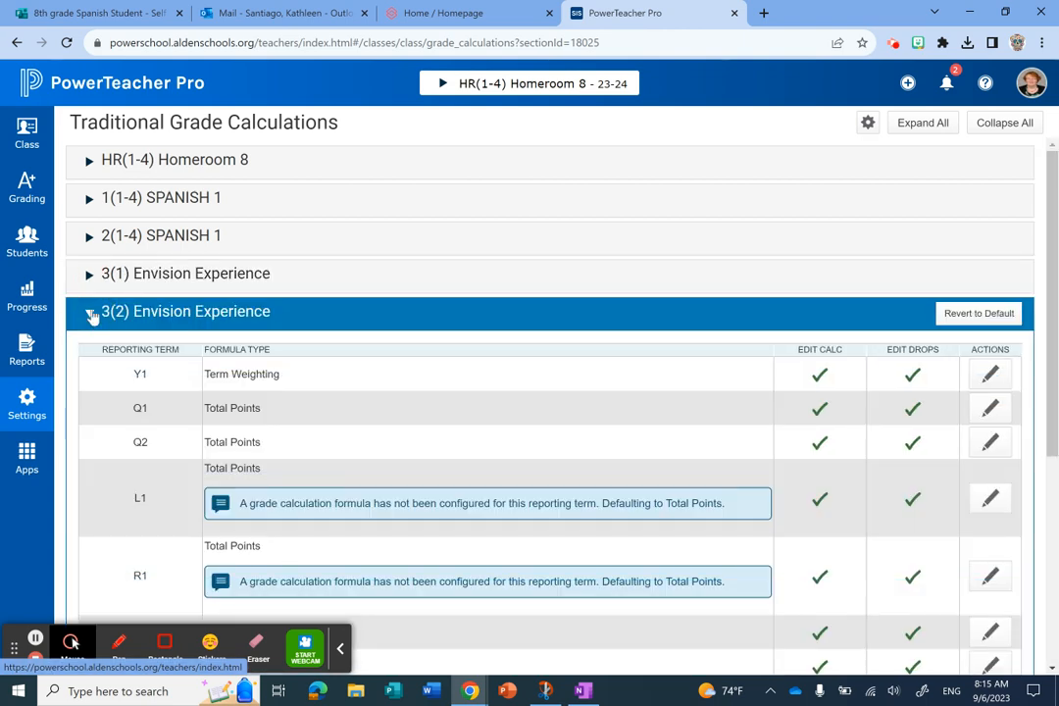
{"action": "left_click", "coordinate": [89, 314]}
- Save a Total Points grade calculation for the Q1 and Q2 reporting terms of 3(3) Envision Experience
{"action": "left_click", "coordinate": [89, 350]}
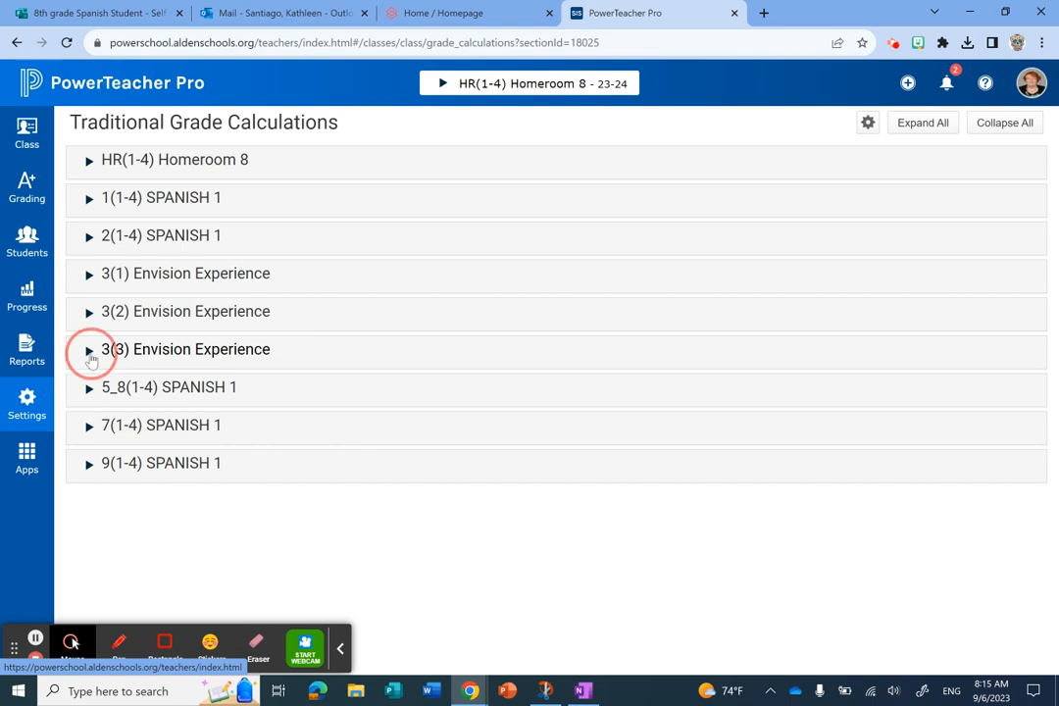
{"action": "scroll", "coordinate": [158, 449], "scroll_direction": "down", "scroll_amount": 2}
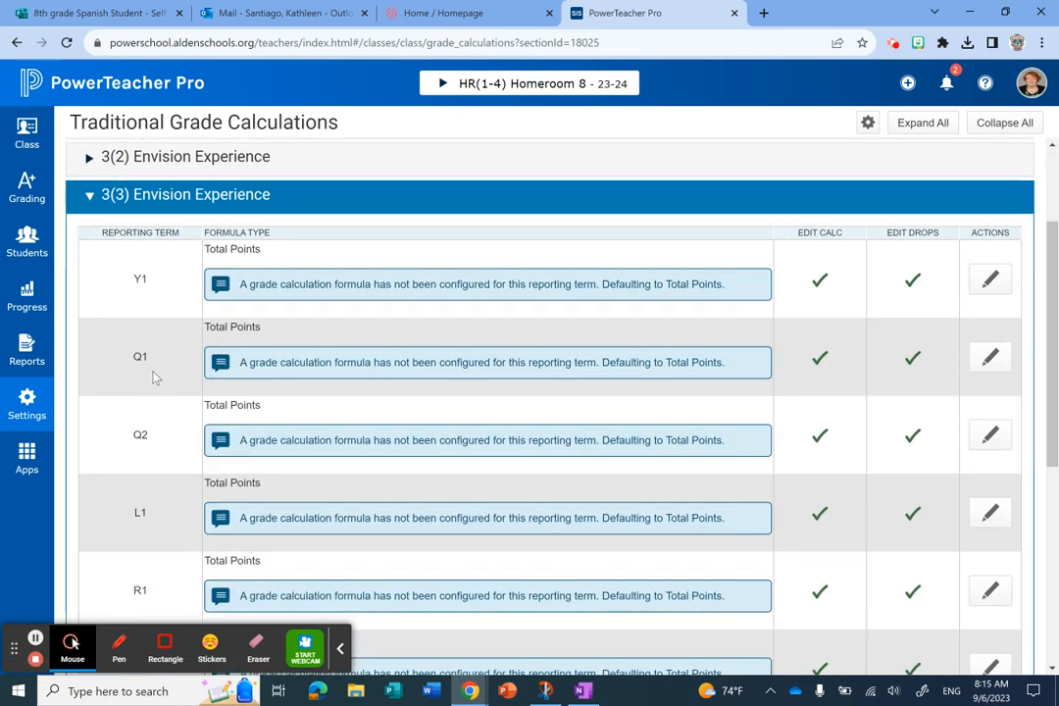
{"action": "left_click", "coordinate": [990, 357]}
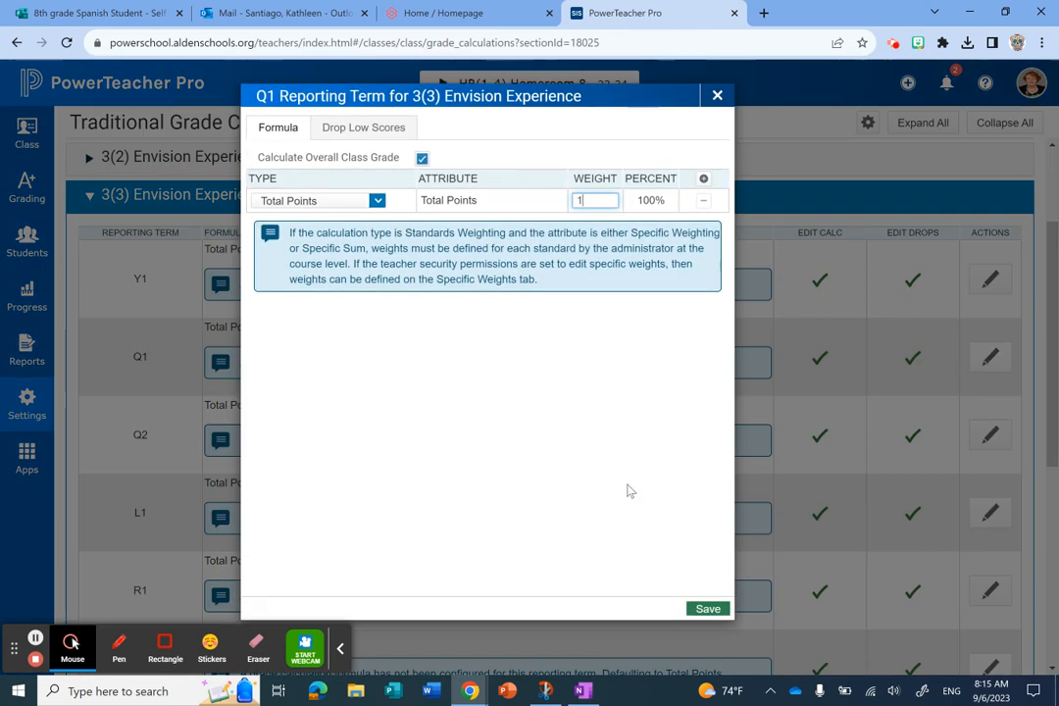
{"action": "left_click", "coordinate": [710, 612]}
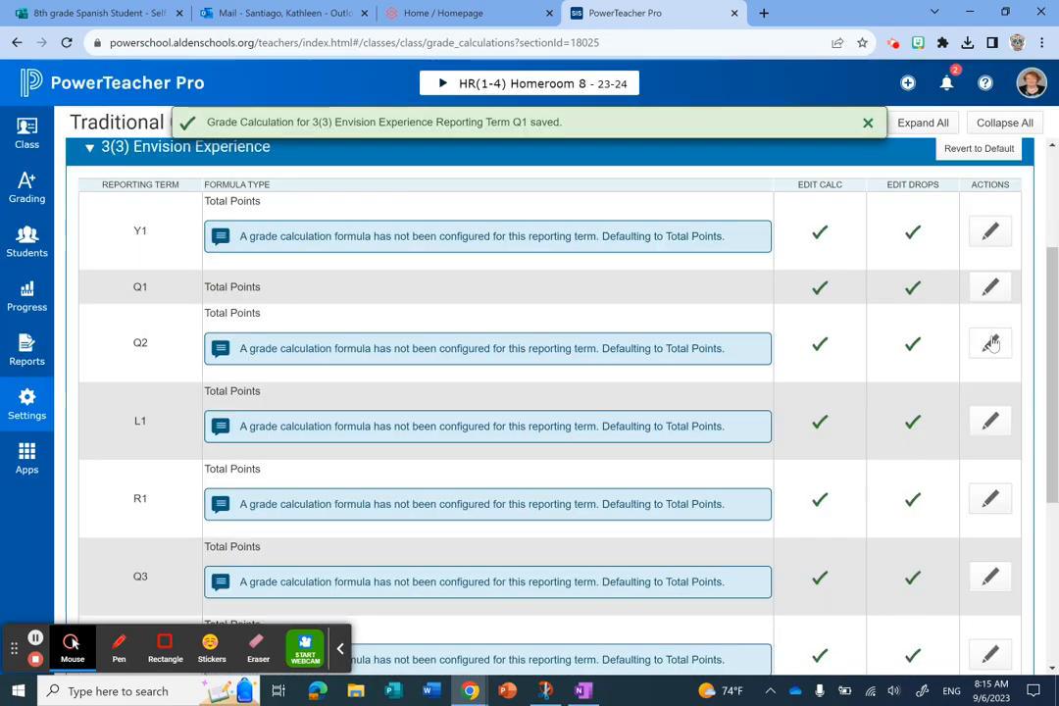
{"action": "left_click", "coordinate": [990, 343]}
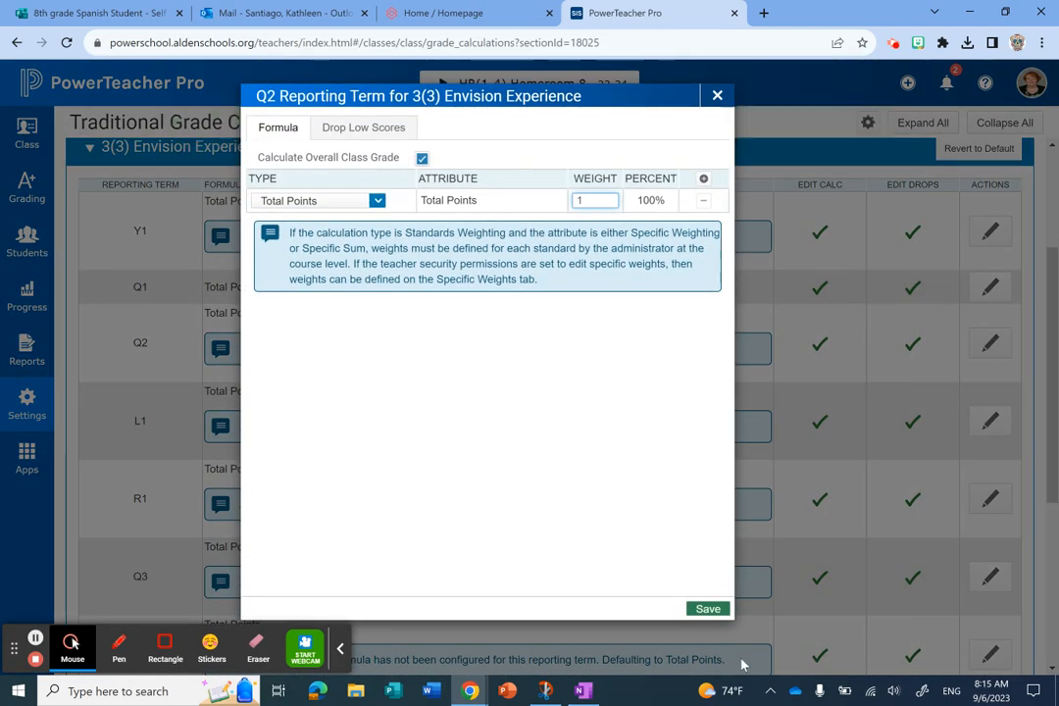
{"action": "left_click", "coordinate": [708, 610]}
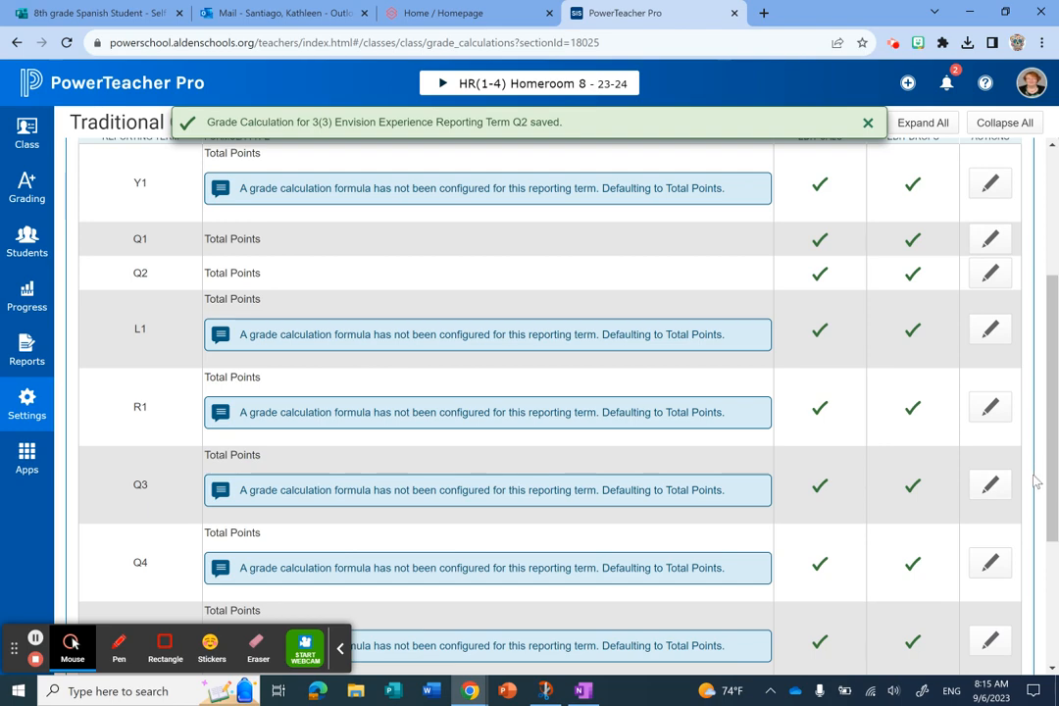
- Save a Total Points grade calculation for the Q3 and Q4 reporting terms of 3(3) Envision Experience
{"action": "left_click", "coordinate": [990, 484]}
{"action": "left_click", "coordinate": [708, 609]}
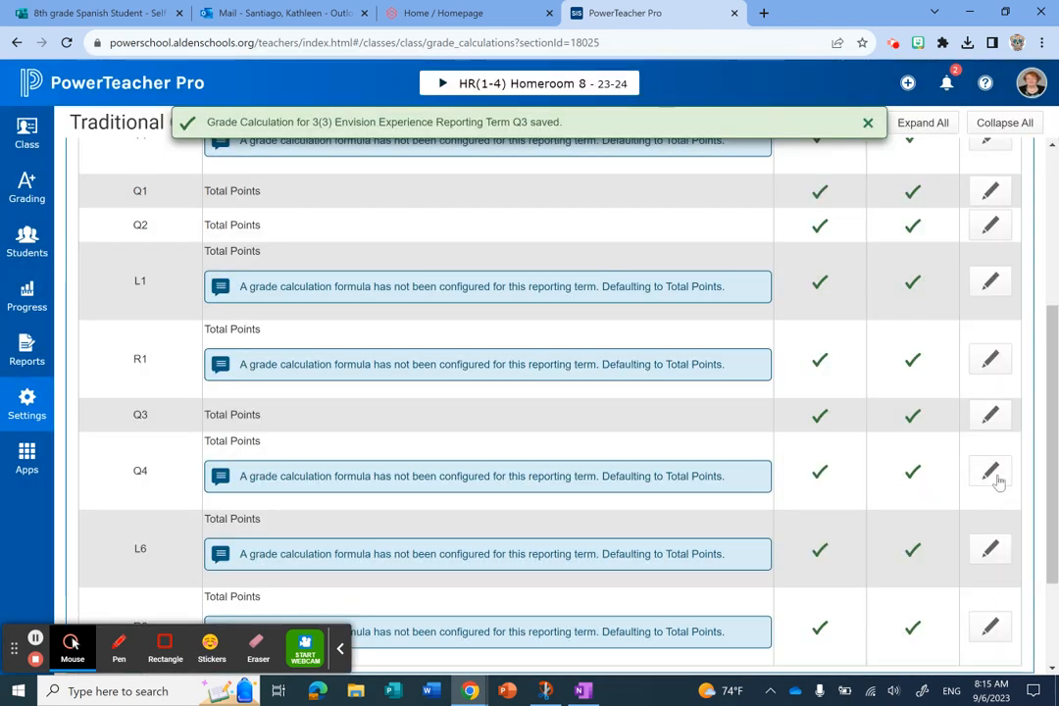
{"action": "left_click", "coordinate": [995, 479]}
{"action": "left_click", "coordinate": [706, 610]}
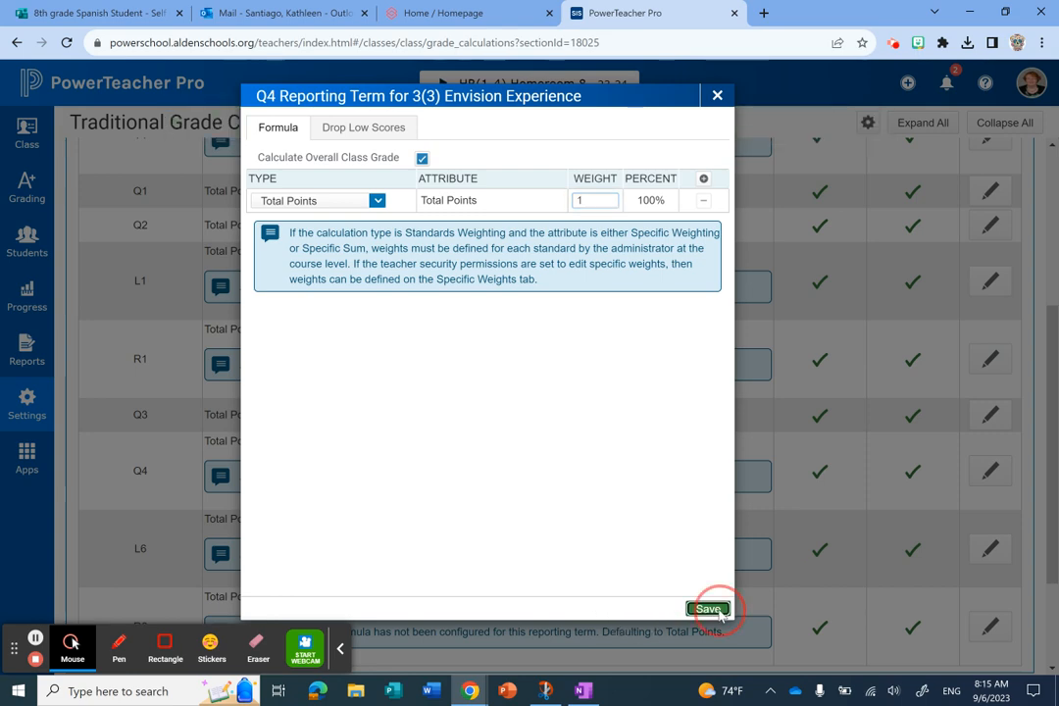
- Edit the Y1 reporting term's formula for 3(3) Envision Experience and add three more calculation rows
{"action": "scroll", "coordinate": [528, 498], "scroll_direction": "up", "scroll_amount": 5}
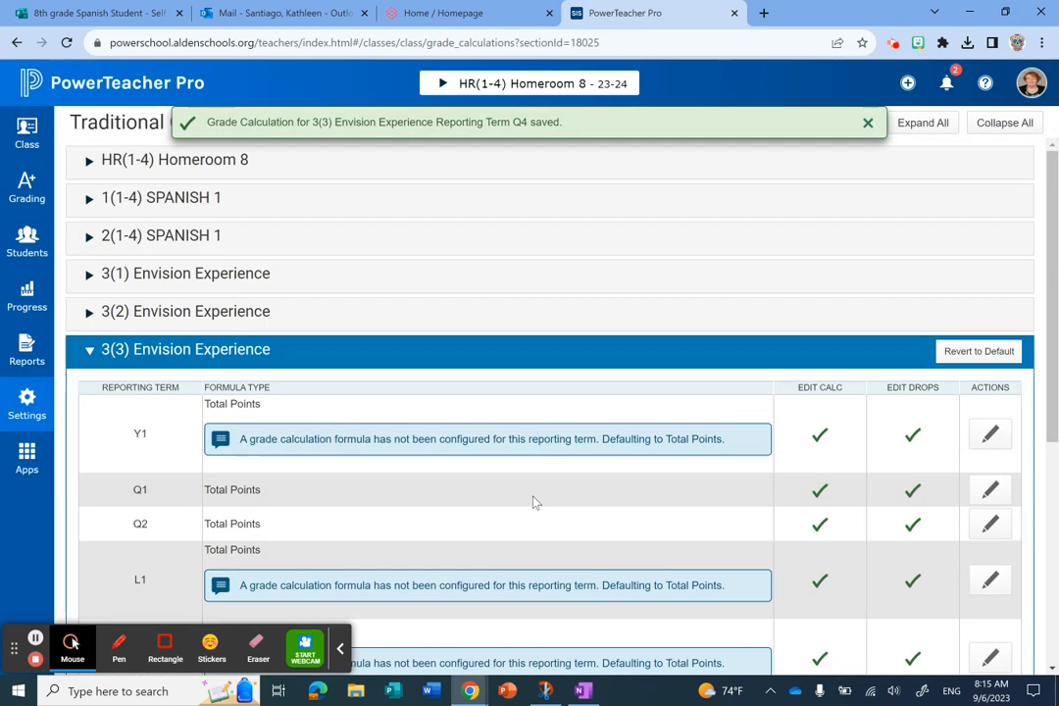
{"action": "left_click", "coordinate": [990, 434]}
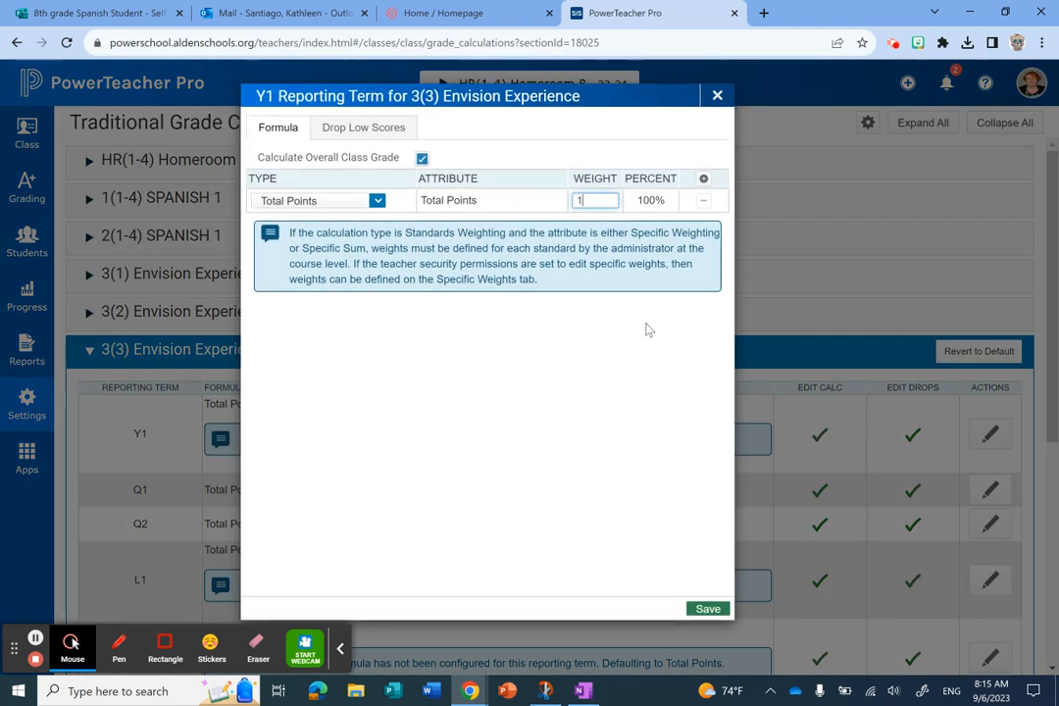
{"action": "left_click", "coordinate": [703, 178]}
{"action": "left_click", "coordinate": [706, 179]}
{"action": "left_click", "coordinate": [705, 179]}
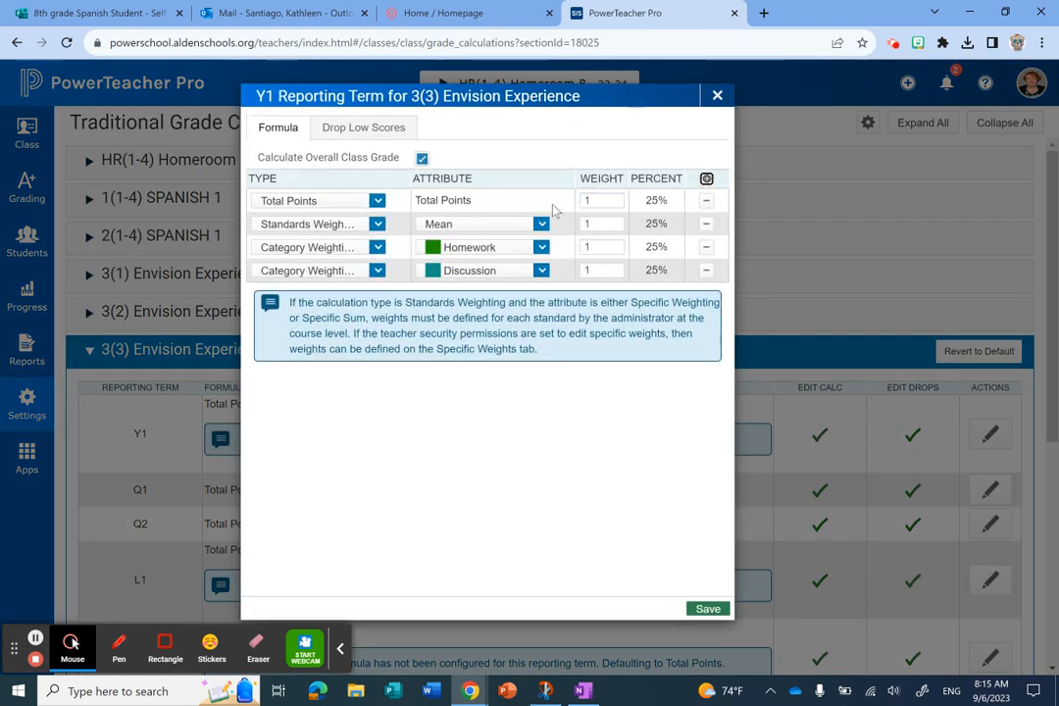
- Set the type of all four rows in the 3(3) Envision Experience Y1 formula to Term Weighting
{"action": "left_click", "coordinate": [377, 201]}
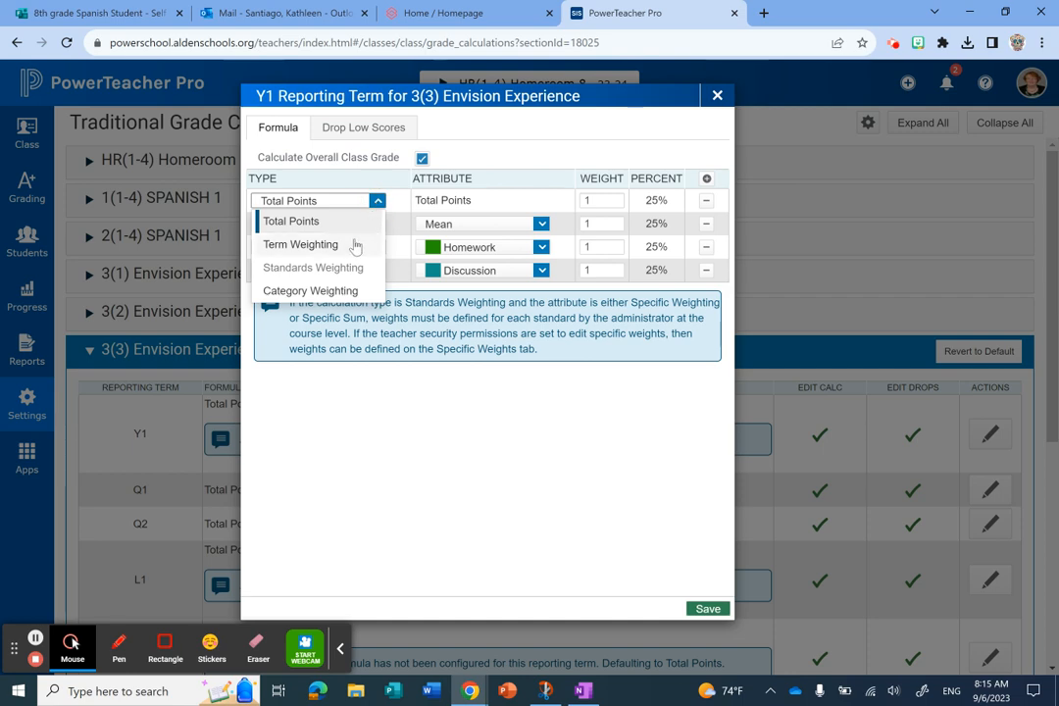
{"action": "left_click", "coordinate": [353, 243]}
{"action": "left_click", "coordinate": [378, 286]}
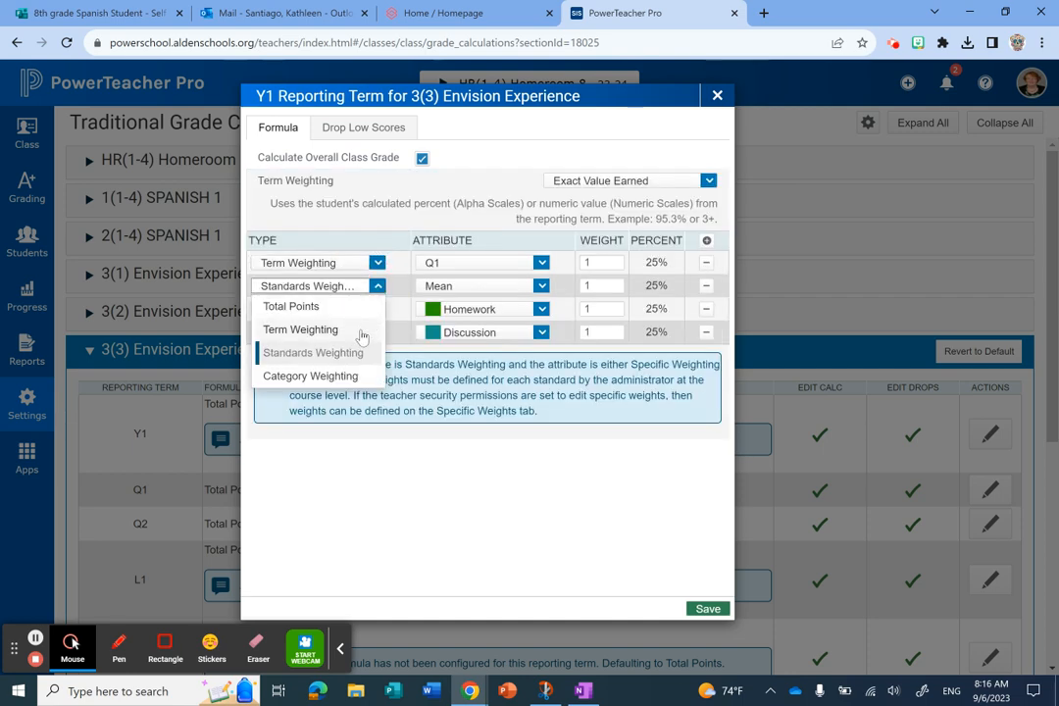
{"action": "left_click", "coordinate": [359, 330]}
{"action": "left_click", "coordinate": [377, 309]}
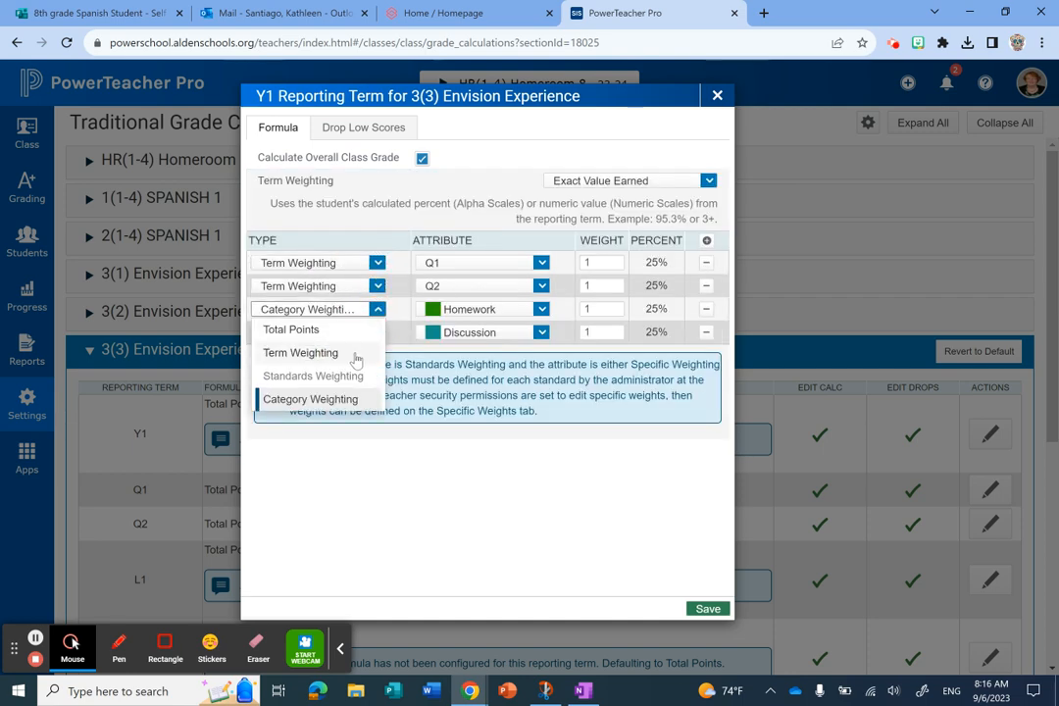
{"action": "left_click", "coordinate": [359, 354]}
{"action": "left_click", "coordinate": [377, 333]}
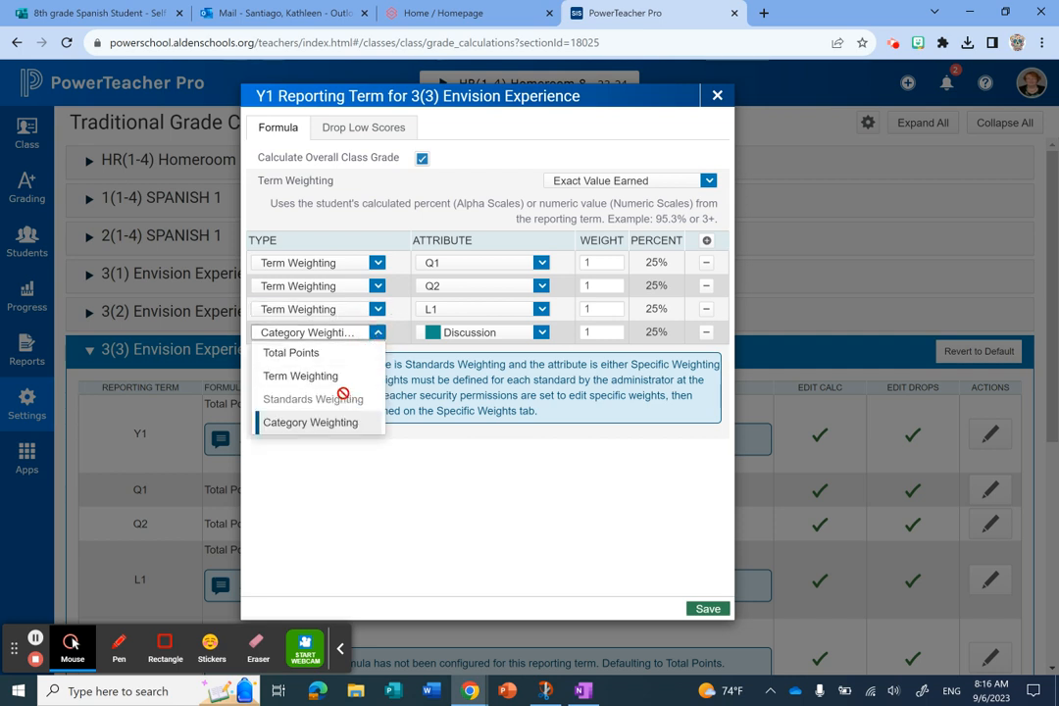
{"action": "left_click", "coordinate": [343, 376]}
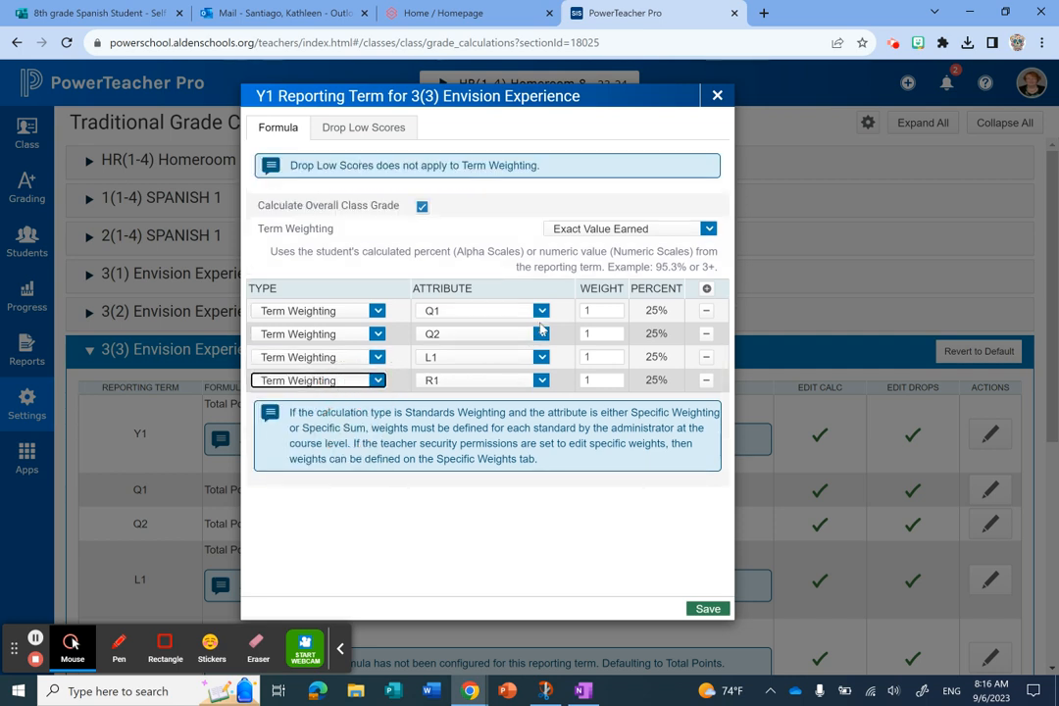
- Set the third row's attribute to Q3 and the fourth row's to Q4, and save the 3(3) Envision Experience Y1 formula
{"action": "left_click", "coordinate": [540, 358]}
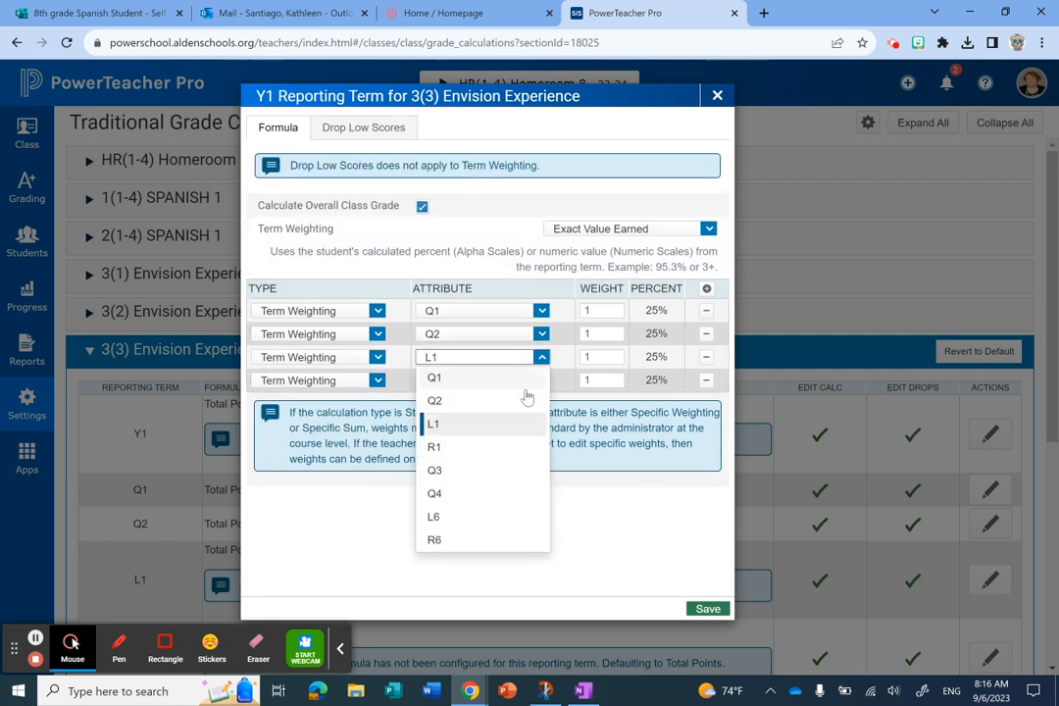
{"action": "left_click", "coordinate": [484, 487]}
{"action": "left_click", "coordinate": [541, 381]}
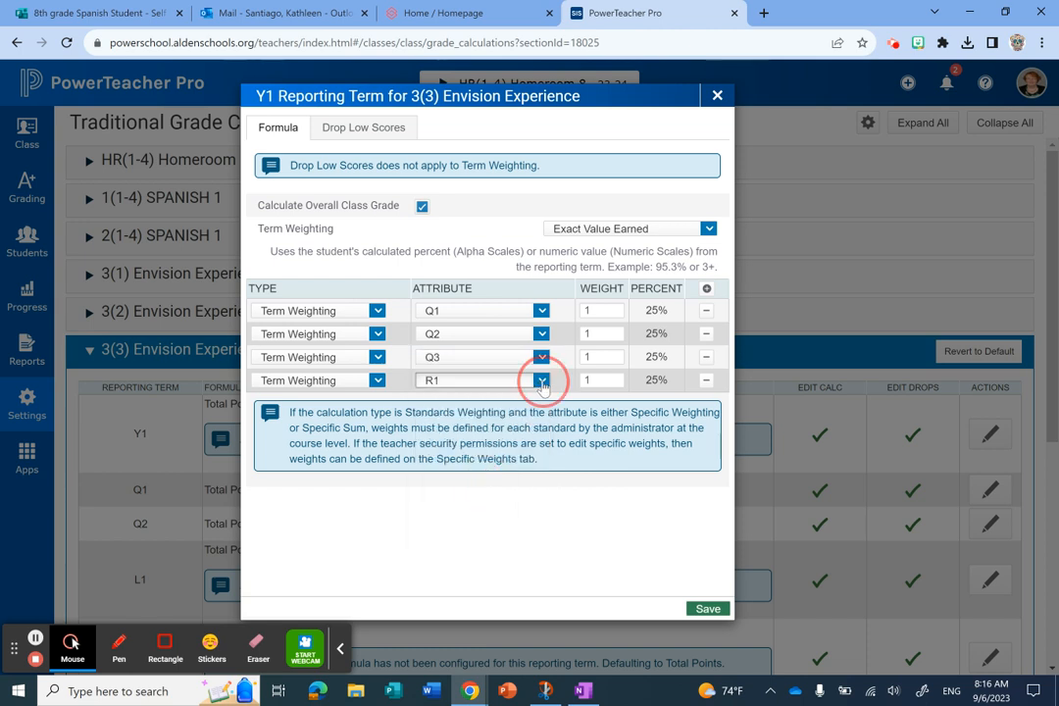
{"action": "left_click", "coordinate": [462, 521]}
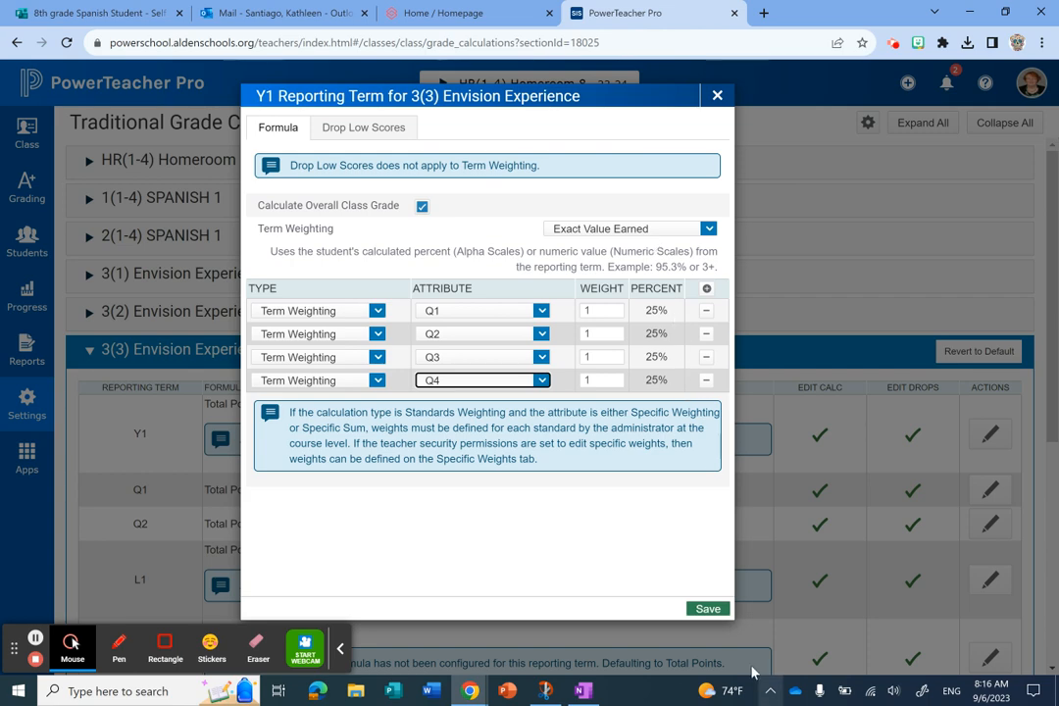
{"action": "left_click", "coordinate": [704, 609]}
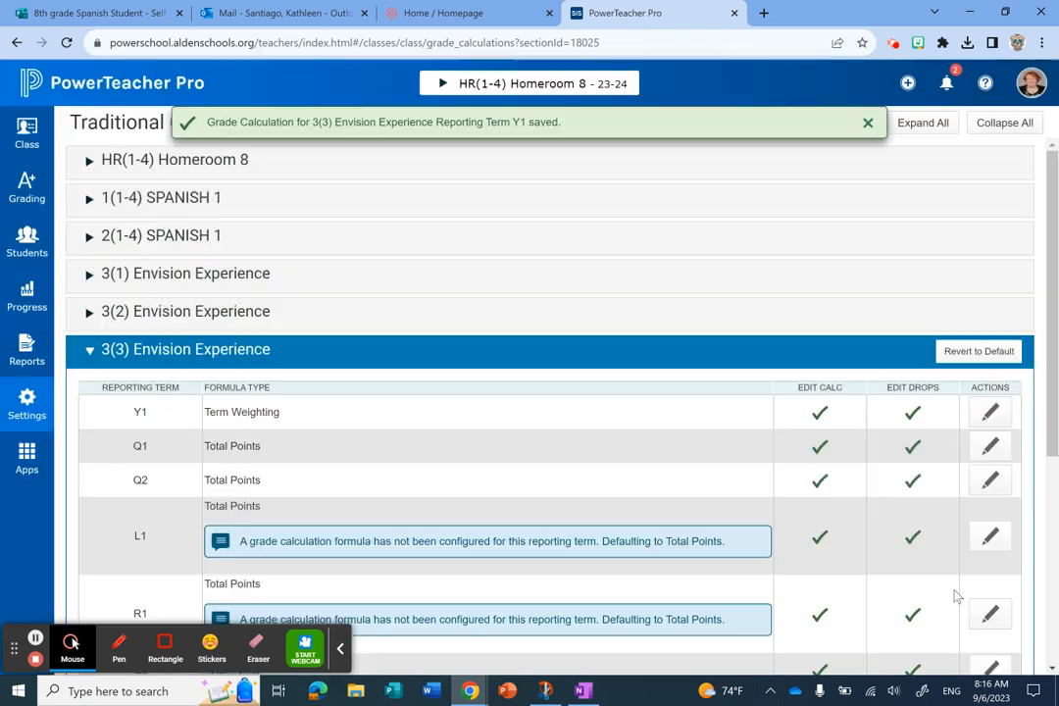
- Collapse 3(3) Envision Experience and check the formula types set for each reporting term of 9(1-4) SPANISH 1
{"action": "left_click", "coordinate": [89, 350]}
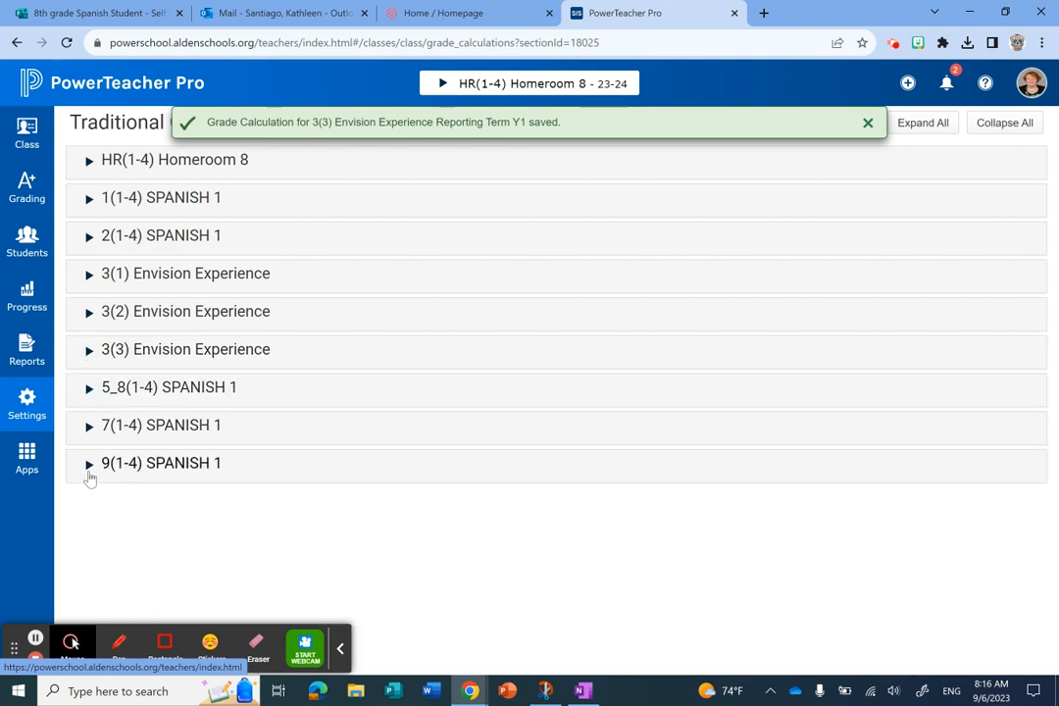
{"action": "left_click", "coordinate": [89, 465]}
{"action": "scroll", "coordinate": [537, 559], "scroll_direction": "down", "scroll_amount": 2}
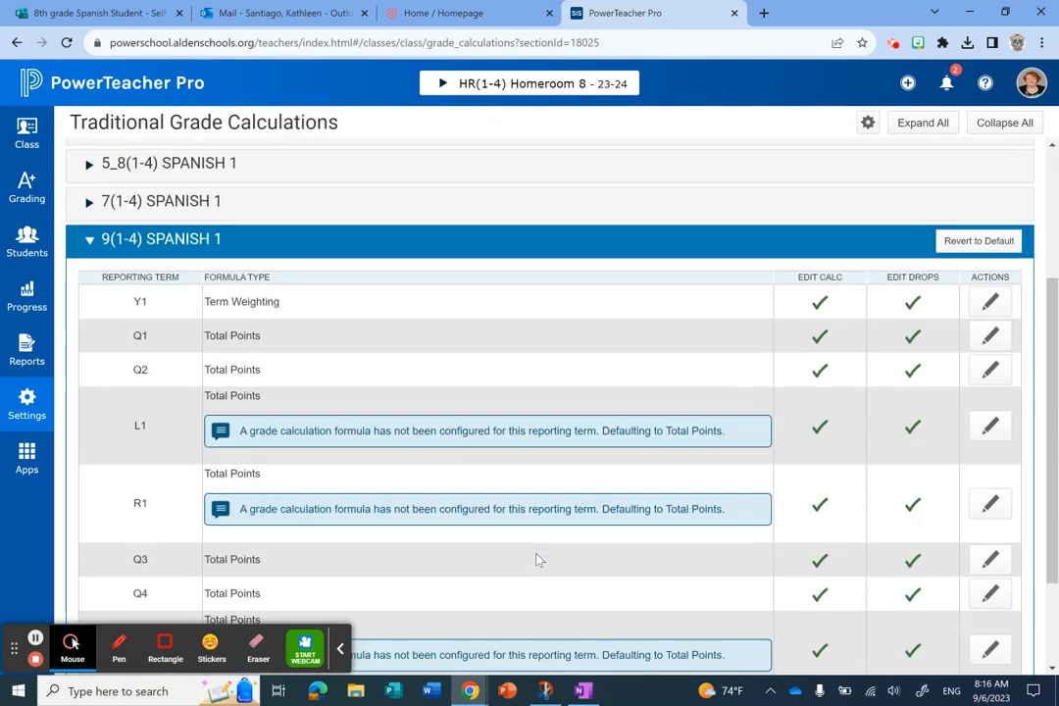
{"action": "left_click", "coordinate": [89, 231]}
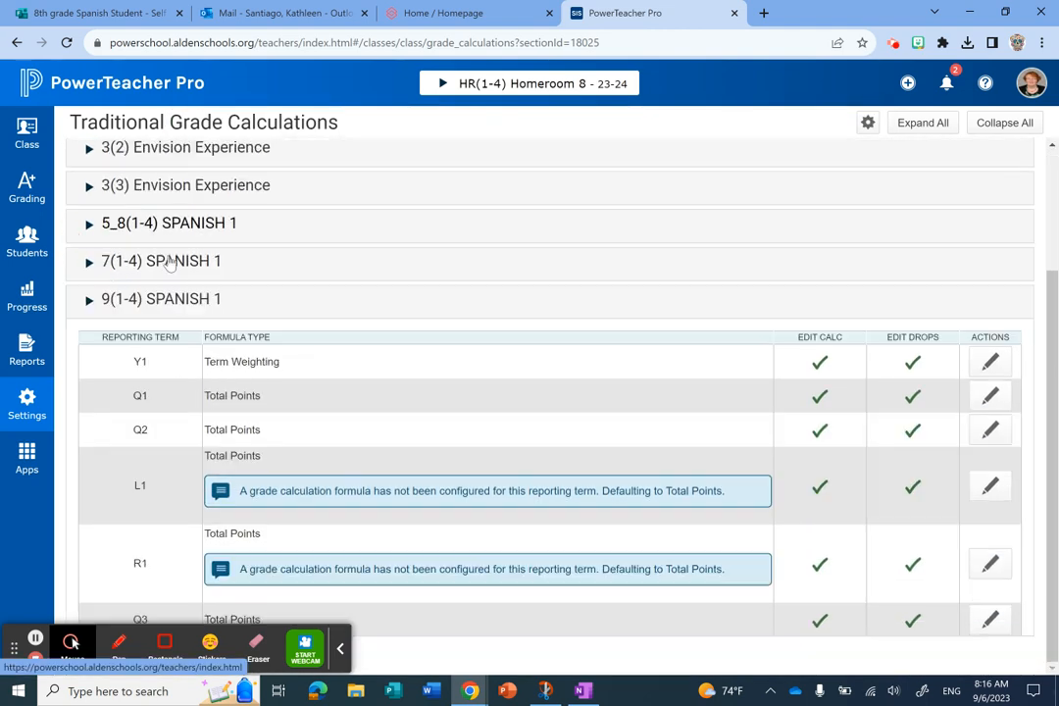